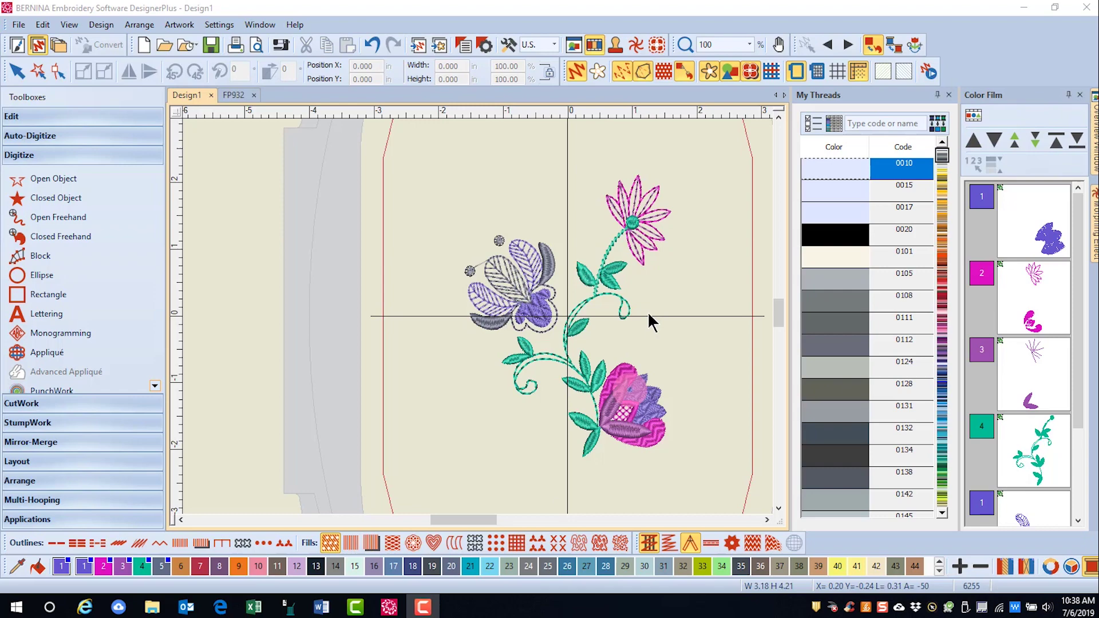
# Step: From the My Threads chart list, open chart management and create an empty chart named 'Personal Chart'
pyautogui.click(611, 361)
pyautogui.click(781, 153)
pyautogui.click(813, 124)
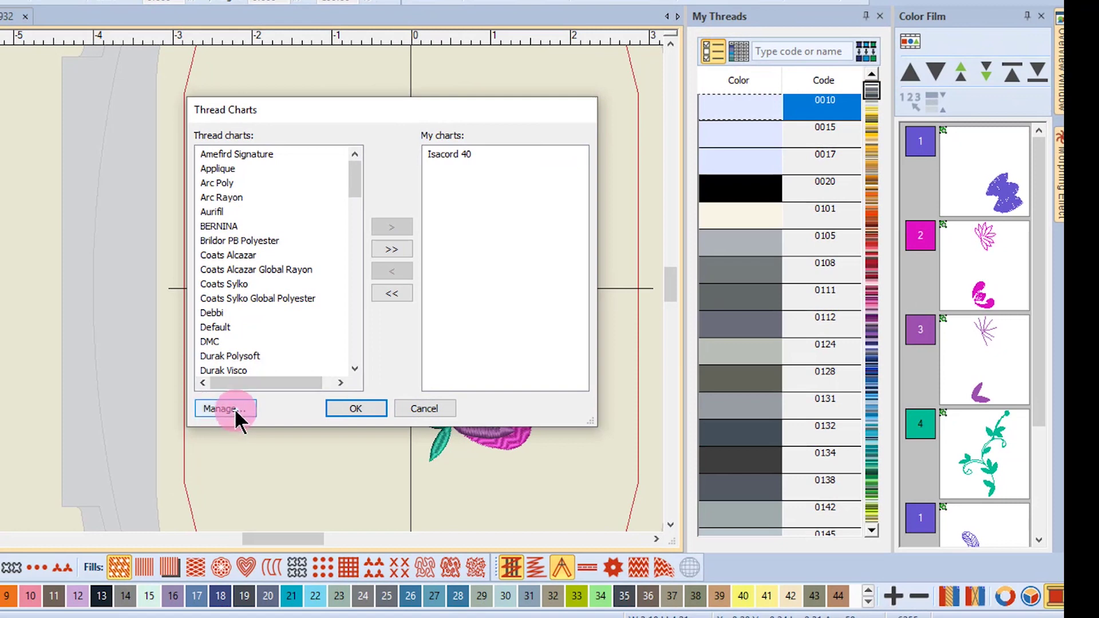
pyautogui.click(235, 407)
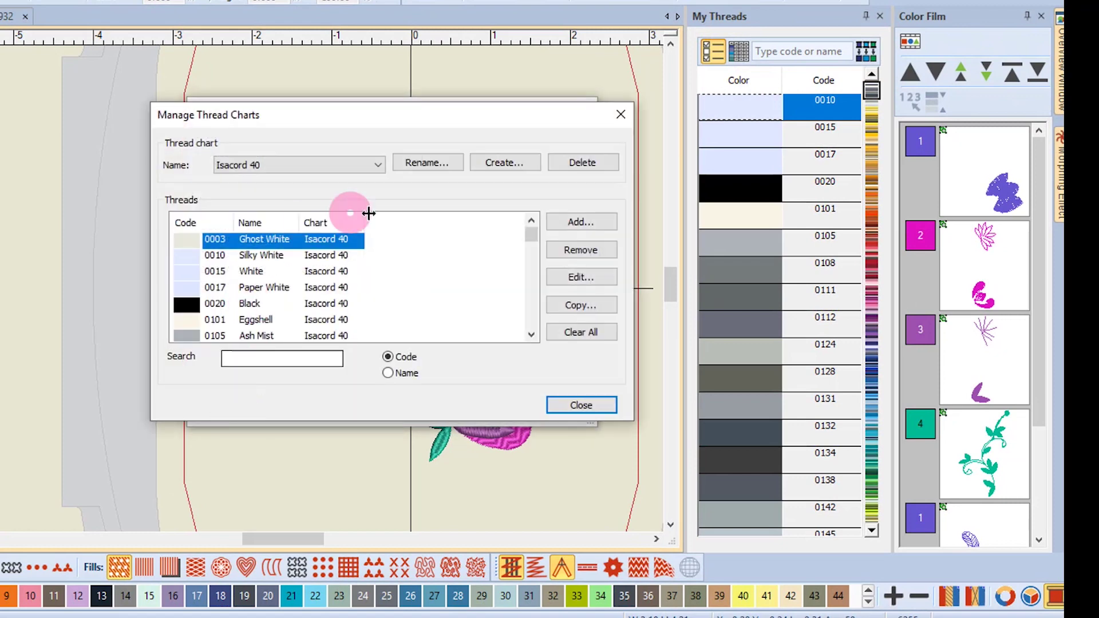
pyautogui.click(514, 165)
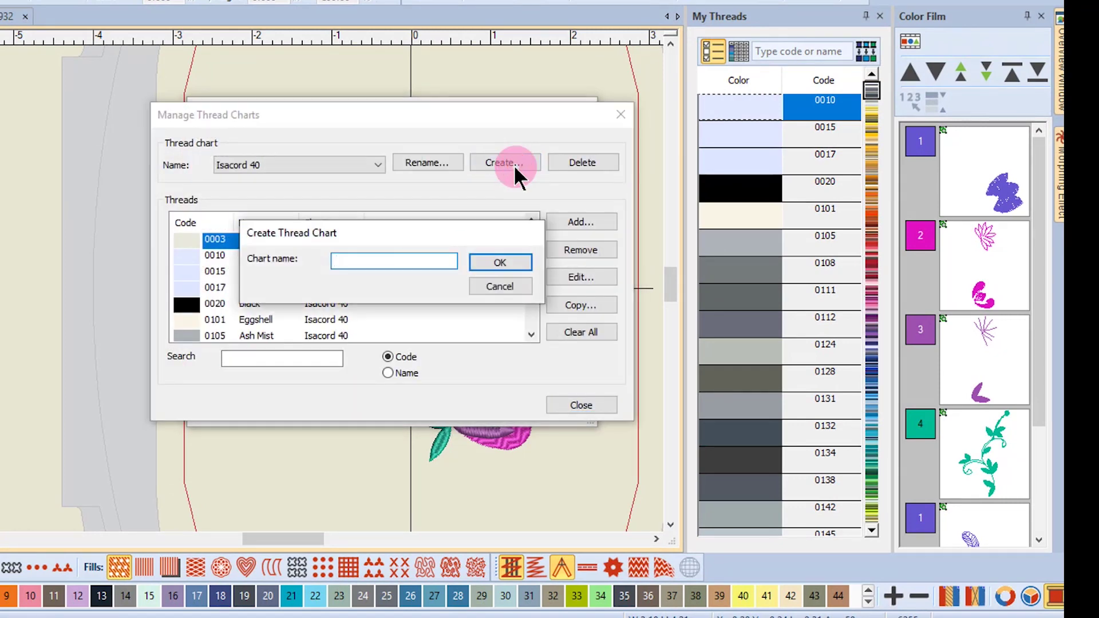
pyautogui.click(347, 260)
pyautogui.write('Personal Chart')
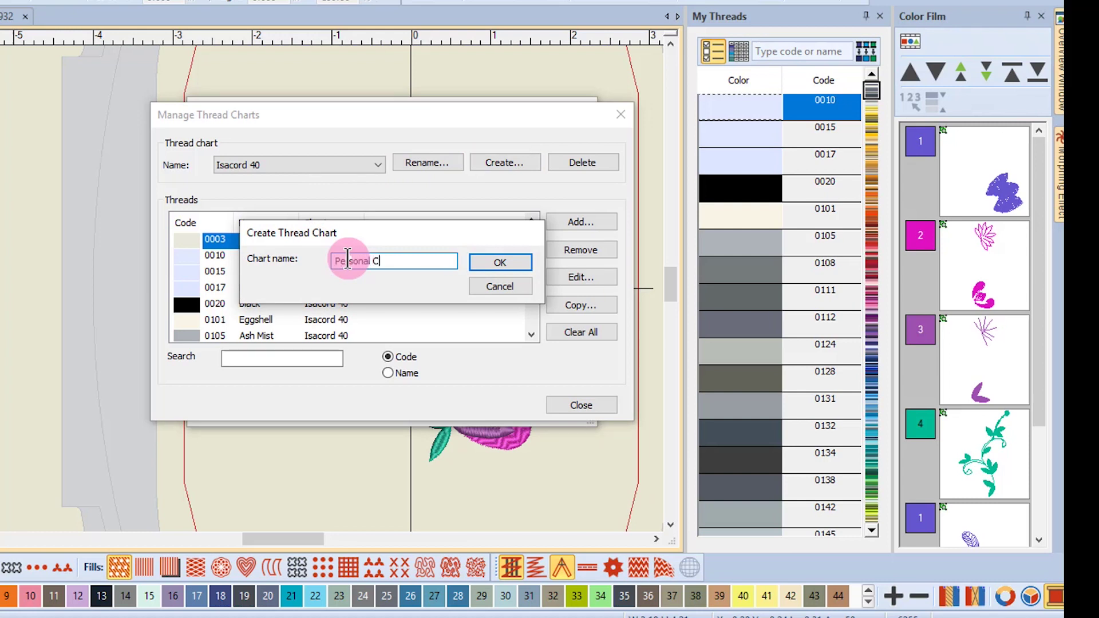
pyautogui.click(503, 263)
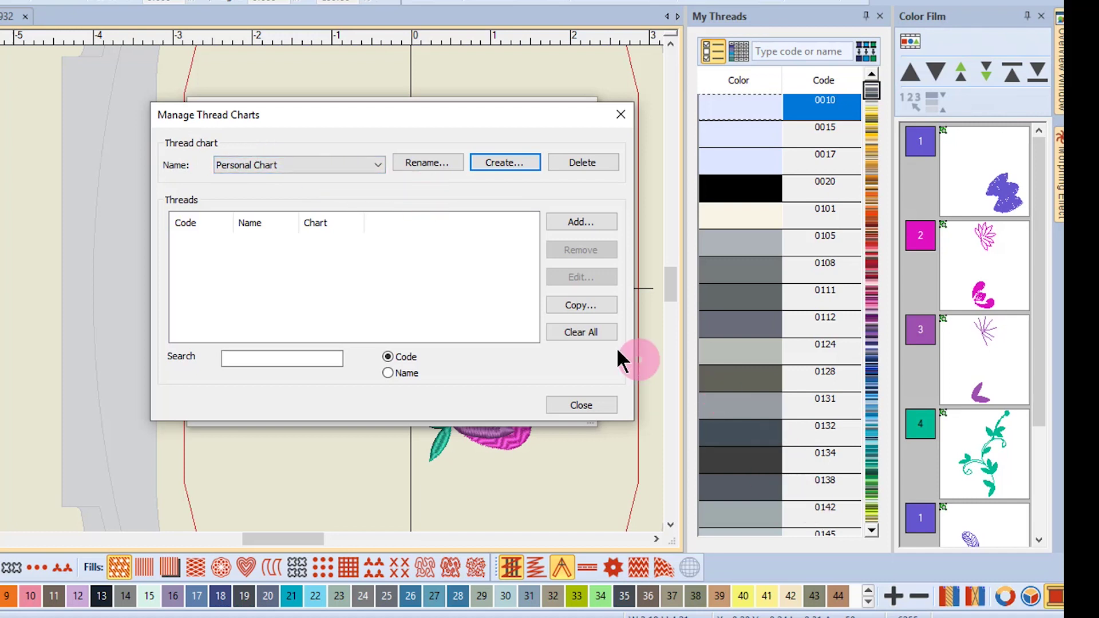
# Step: Start copying threads into Personal Chart with Isacord 40 as the source chart
pyautogui.click(571, 305)
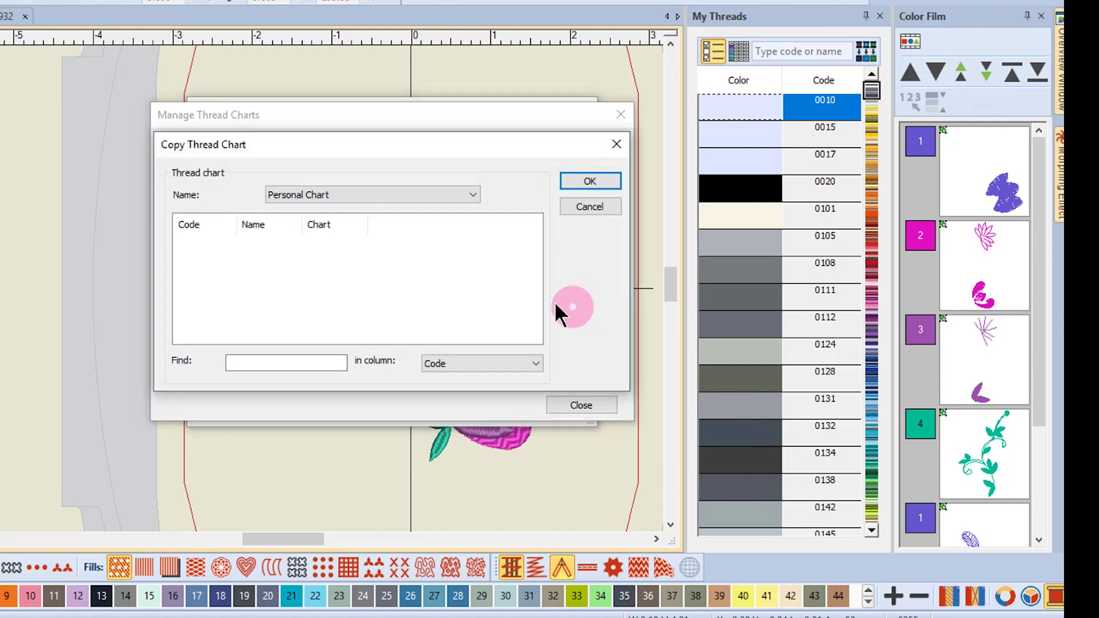
pyautogui.click(473, 195)
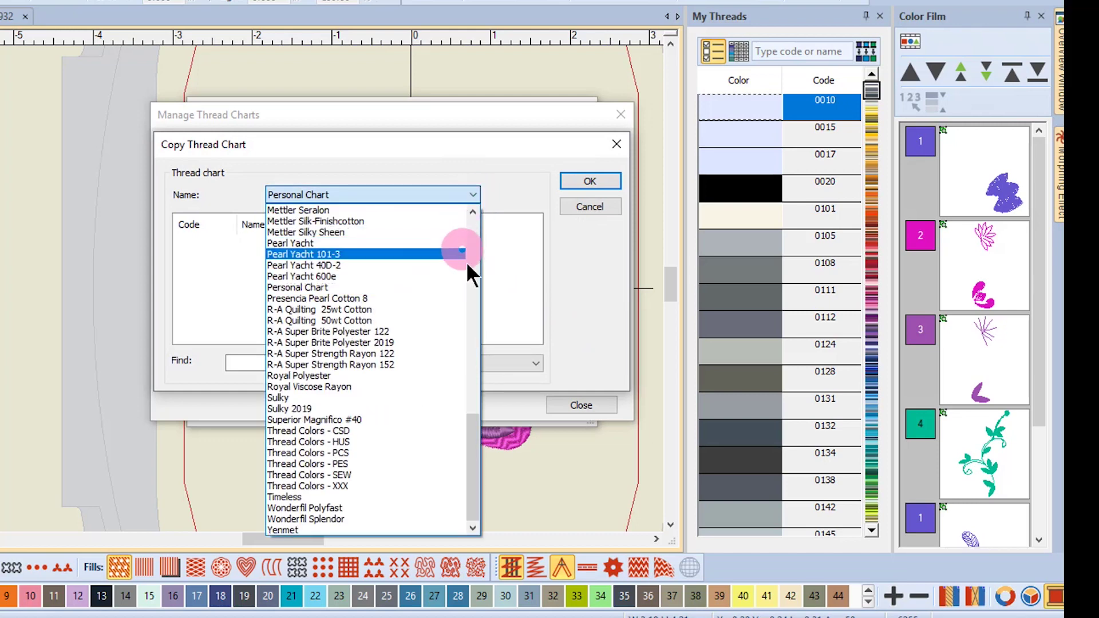
pyautogui.scroll(18, 359, 259)
pyautogui.scroll(-5, 326, 341)
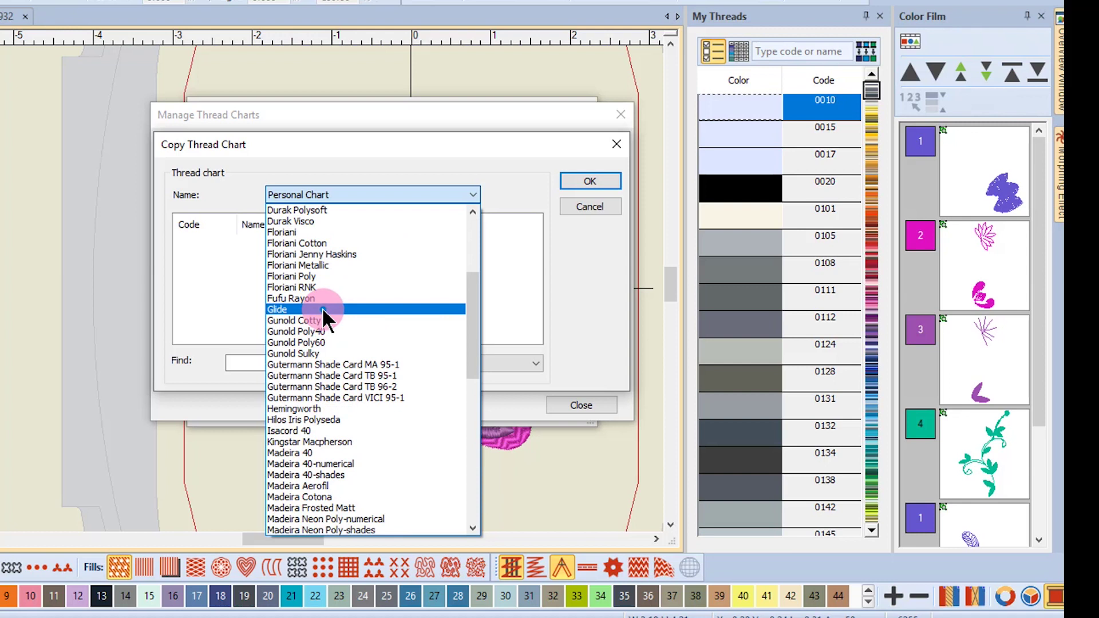
pyautogui.click(289, 431)
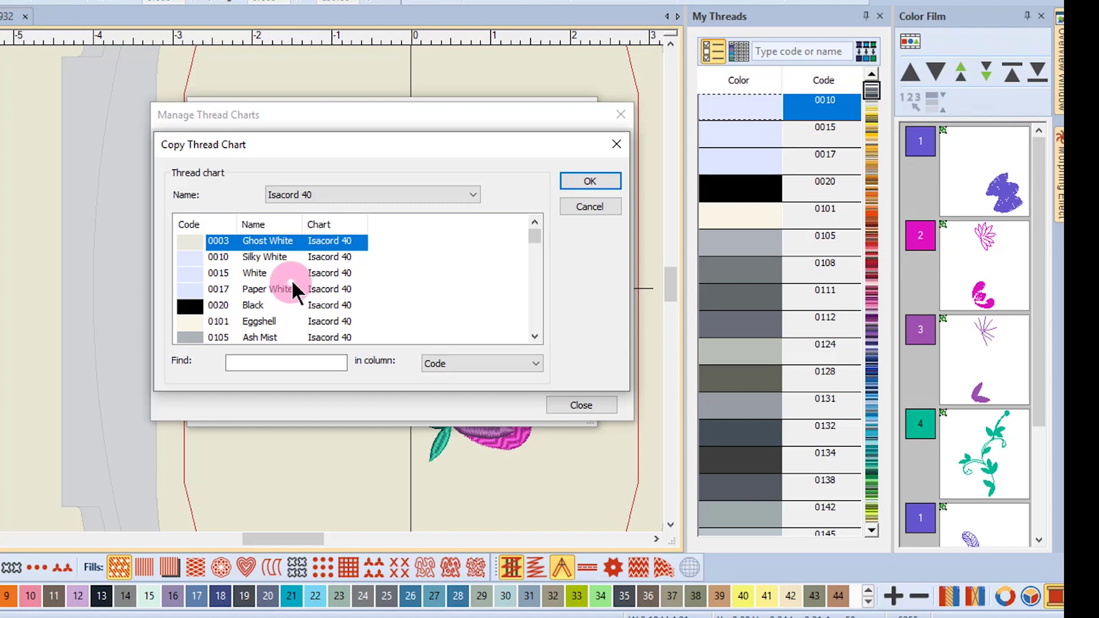
# Step: Select the six Isacord threads from 1322 Dirty Penny to 1344 Coffee Bean and copy them in
pyautogui.keyDown('ctrl'); pyautogui.click(263, 287); pyautogui.keyUp('ctrl')
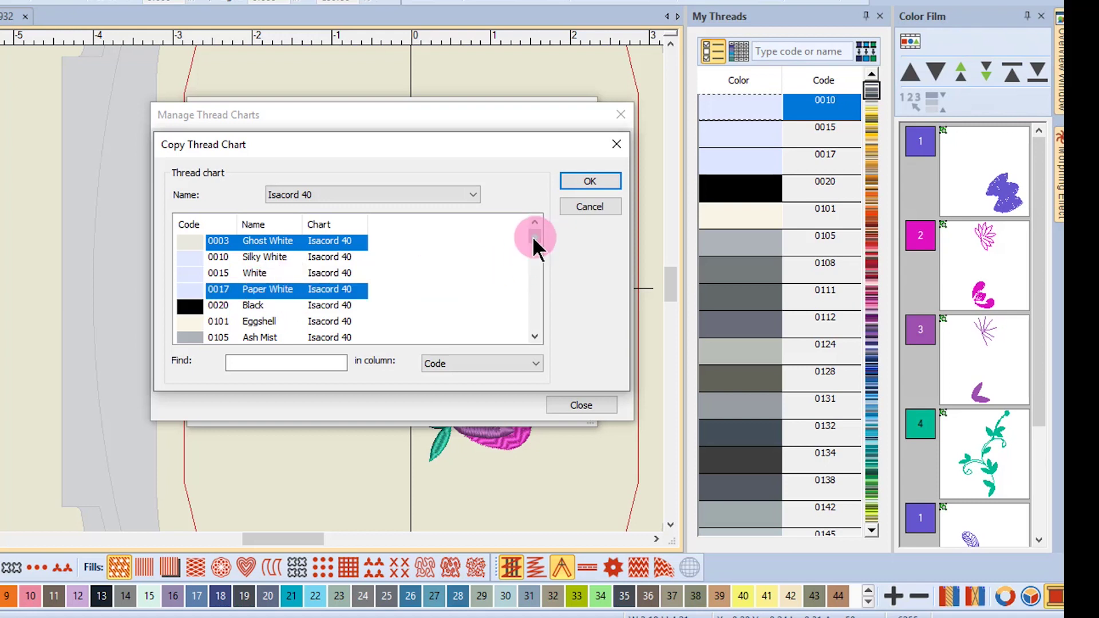
pyautogui.moveTo(534, 236); pyautogui.dragTo(534, 253)
pyautogui.click(278, 274)
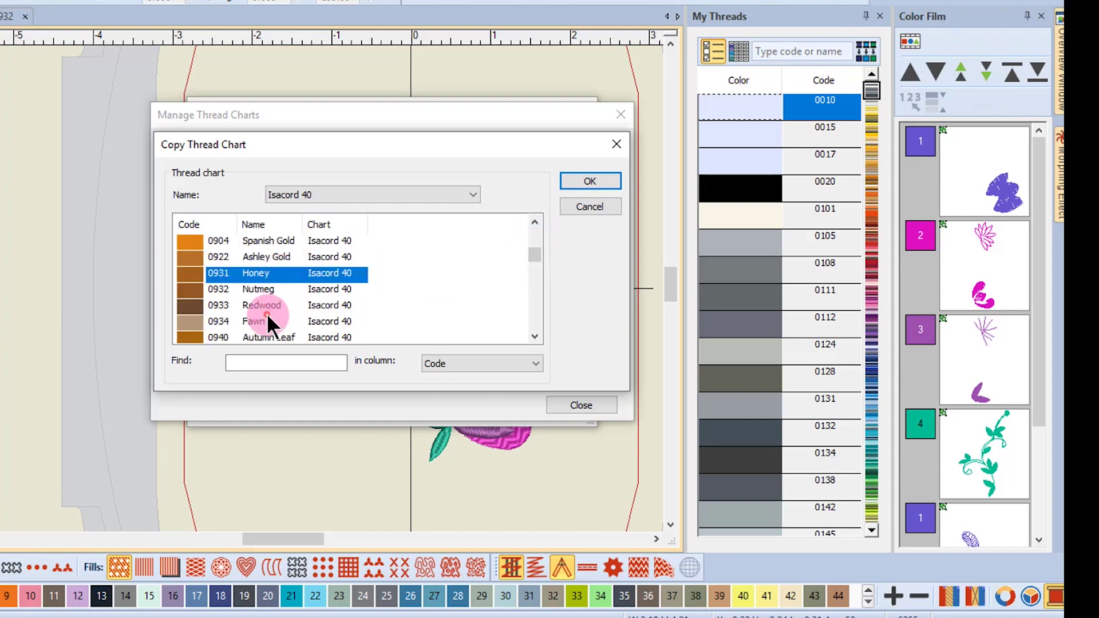
pyautogui.keyDown('ctrl'); pyautogui.click(266, 312); pyautogui.keyUp('ctrl')
pyautogui.keyDown('ctrl'); pyautogui.click(262, 324); pyautogui.keyUp('ctrl')
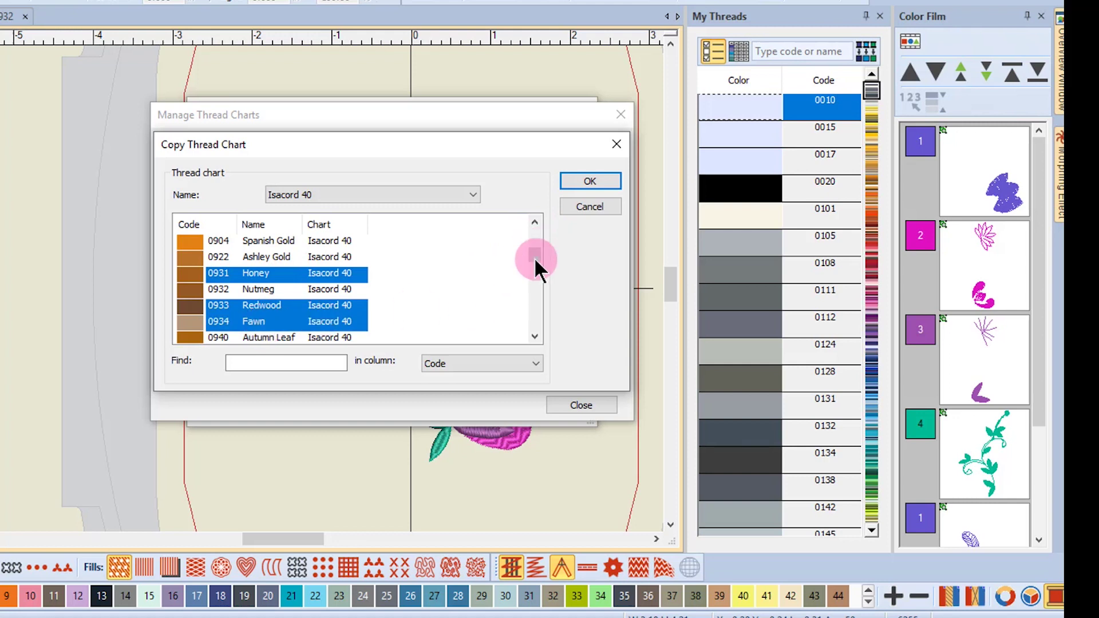
pyautogui.moveTo(534, 257); pyautogui.dragTo(532, 263)
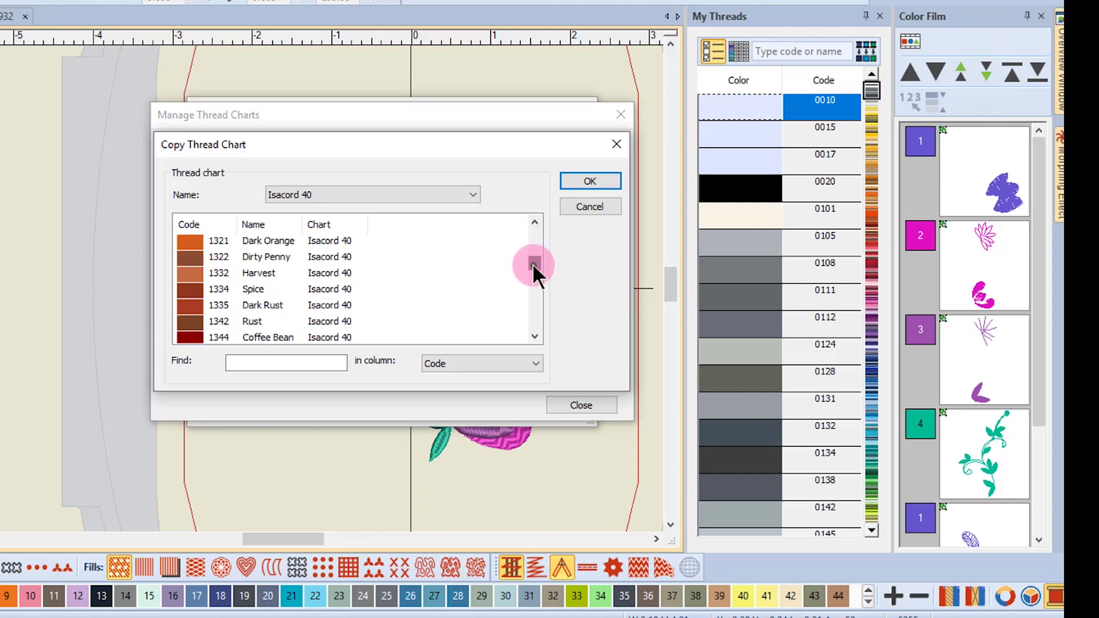
pyautogui.keyDown('ctrl'); pyautogui.click(274, 258); pyautogui.keyUp('ctrl')
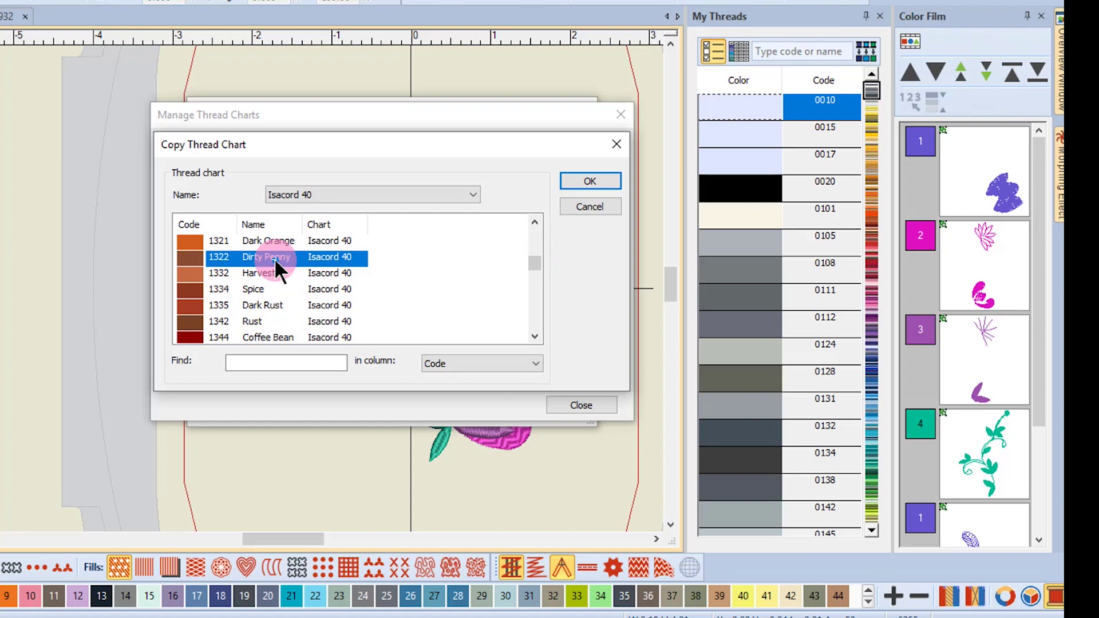
pyautogui.keyDown('shift'); pyautogui.click(266, 337); pyautogui.keyUp('shift')
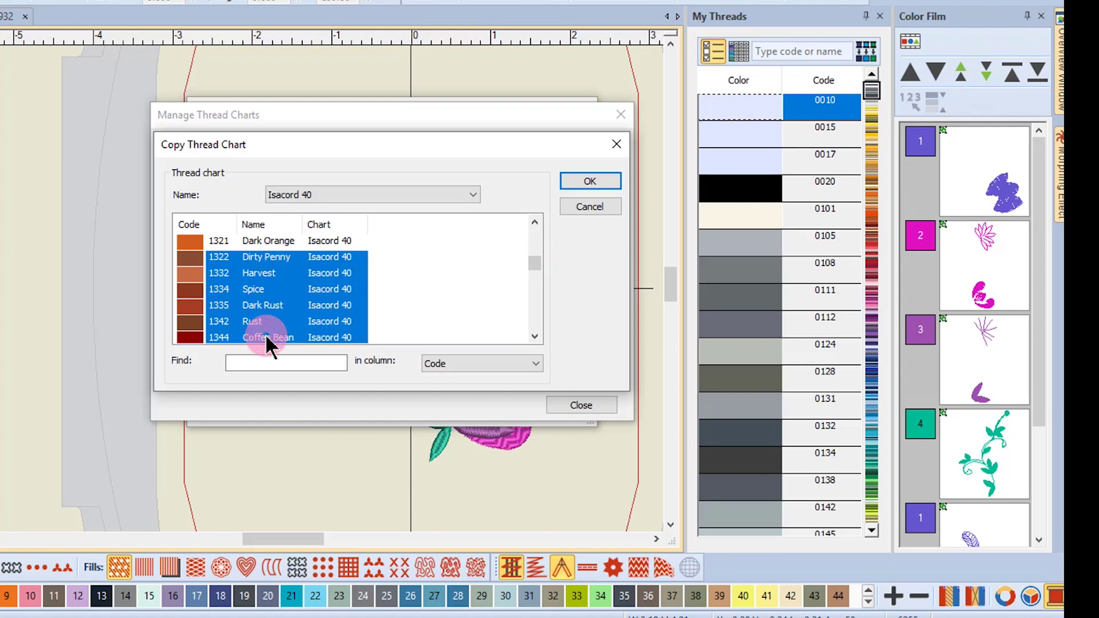
pyautogui.click(588, 181)
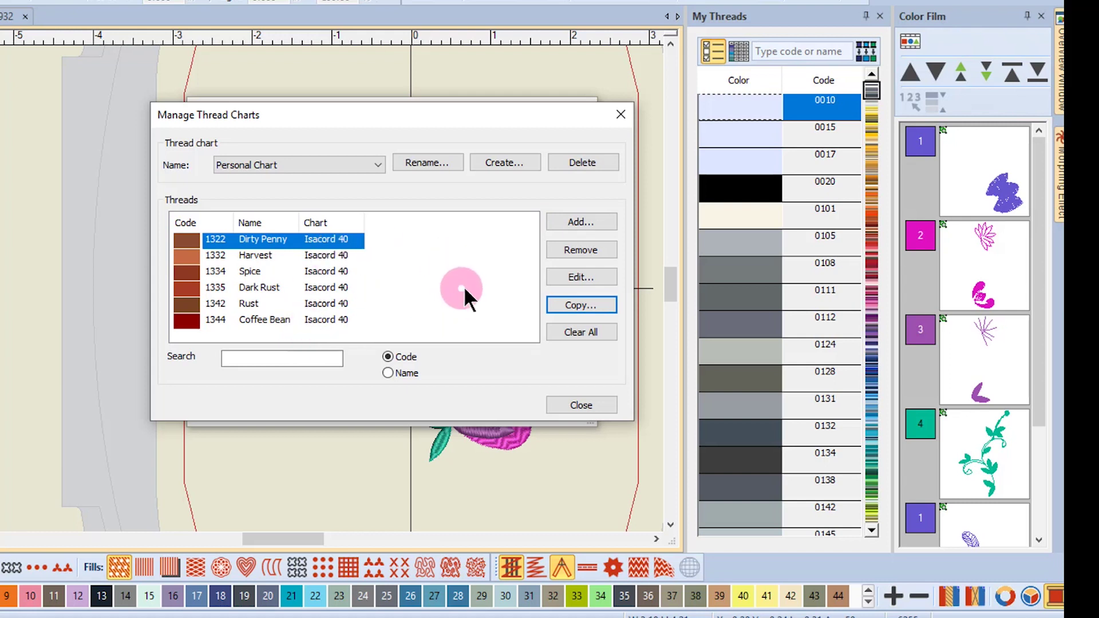
# Step: Start another copy with Mettler Silky Sheen as the source thread chart
pyautogui.click(579, 305)
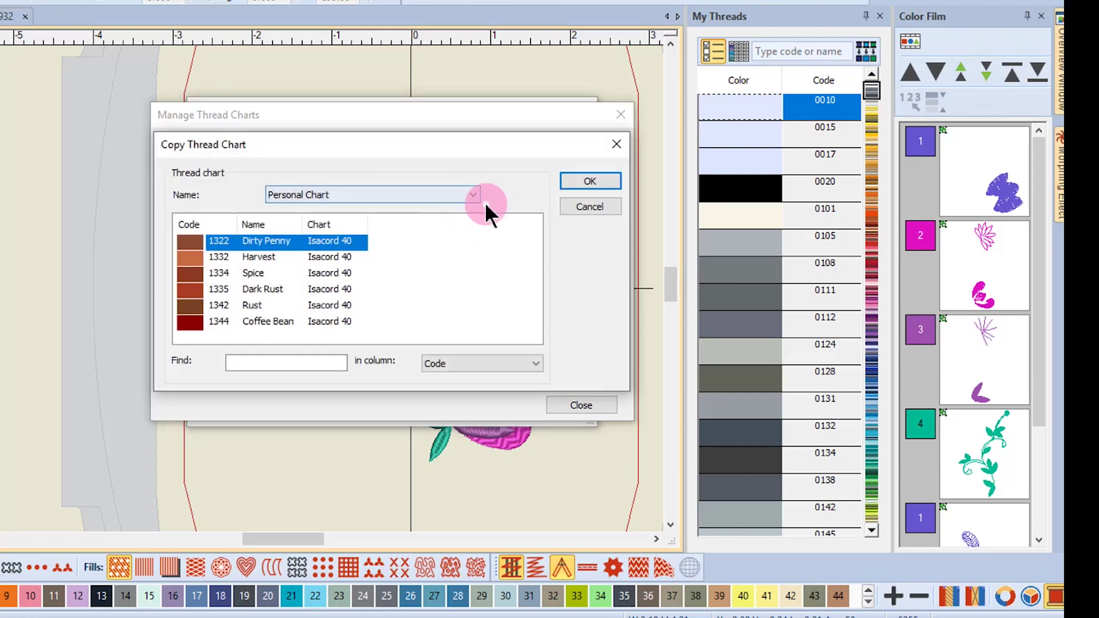
pyautogui.click(472, 195)
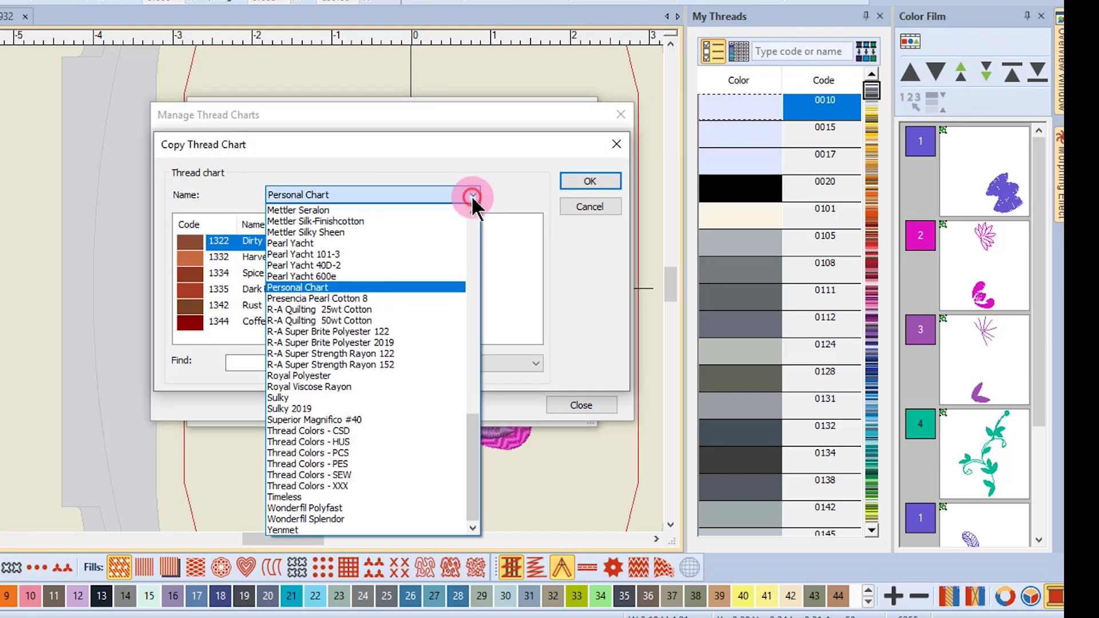
pyautogui.click(327, 232)
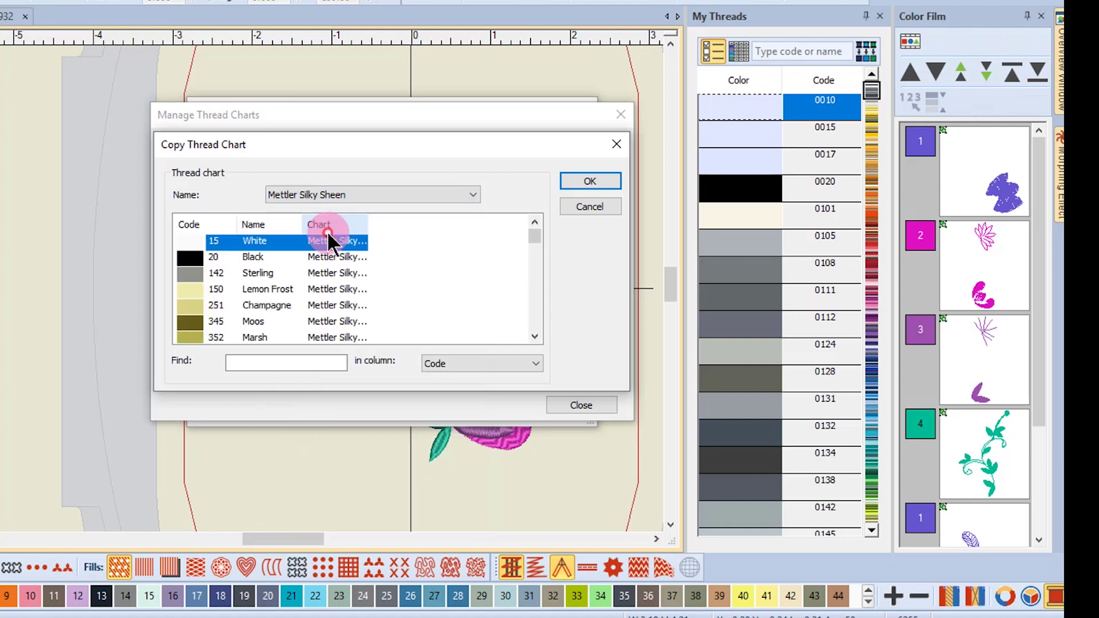
pyautogui.keyDown('ctrl'); pyautogui.click(265, 288); pyautogui.keyUp('ctrl')
pyautogui.keyDown('ctrl'); pyautogui.click(263, 305); pyautogui.keyUp('ctrl')
pyautogui.keyDown('ctrl'); pyautogui.click(259, 325); pyautogui.keyUp('ctrl')
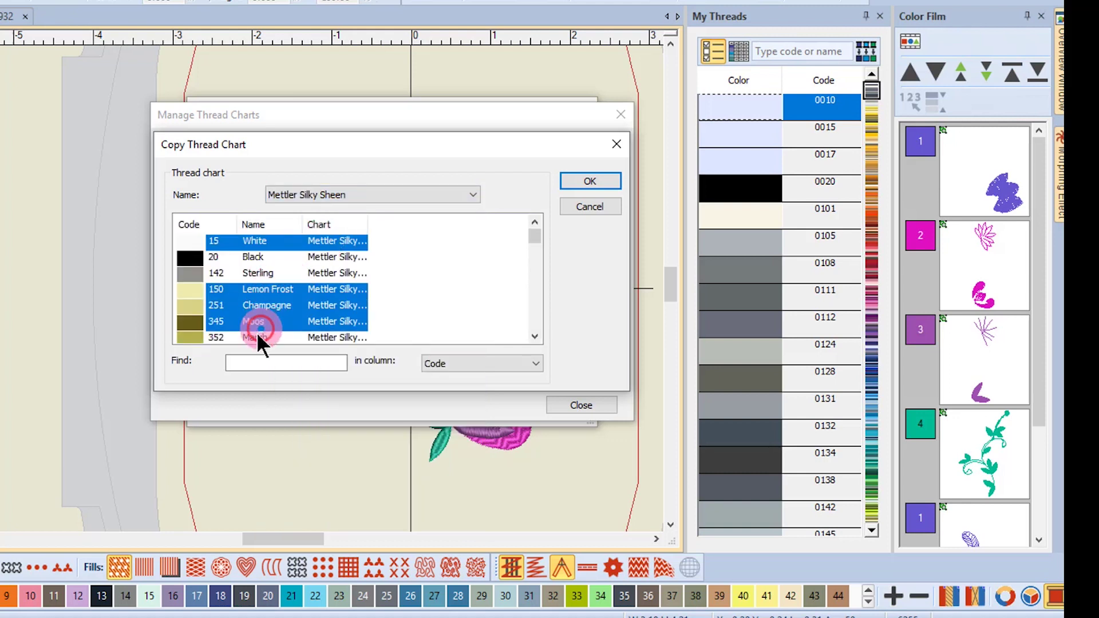
pyautogui.keyDown('ctrl'); pyautogui.click(257, 336); pyautogui.keyUp('ctrl')
# Step: Copy Mettler threads Canary, Citrus, Sunflower, Parchment, Pumpkin and Redwood into Personal Chart
pyautogui.scroll(-5, 473, 282)
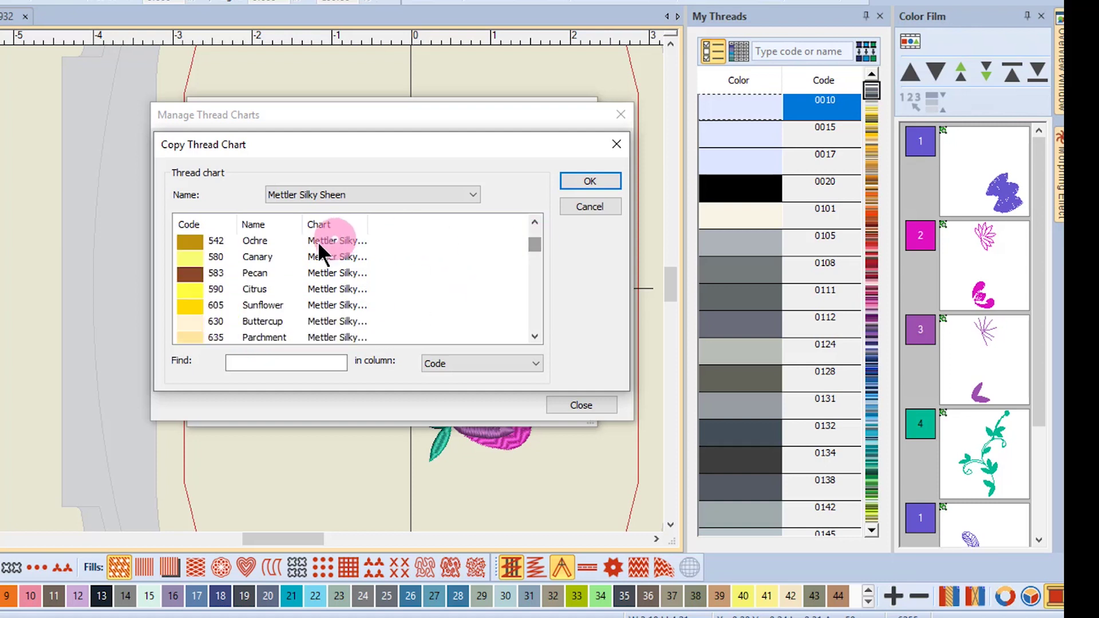
pyautogui.keyDown('ctrl'); pyautogui.click(280, 256); pyautogui.keyUp('ctrl')
pyautogui.keyDown('ctrl'); pyautogui.click(261, 290); pyautogui.keyUp('ctrl')
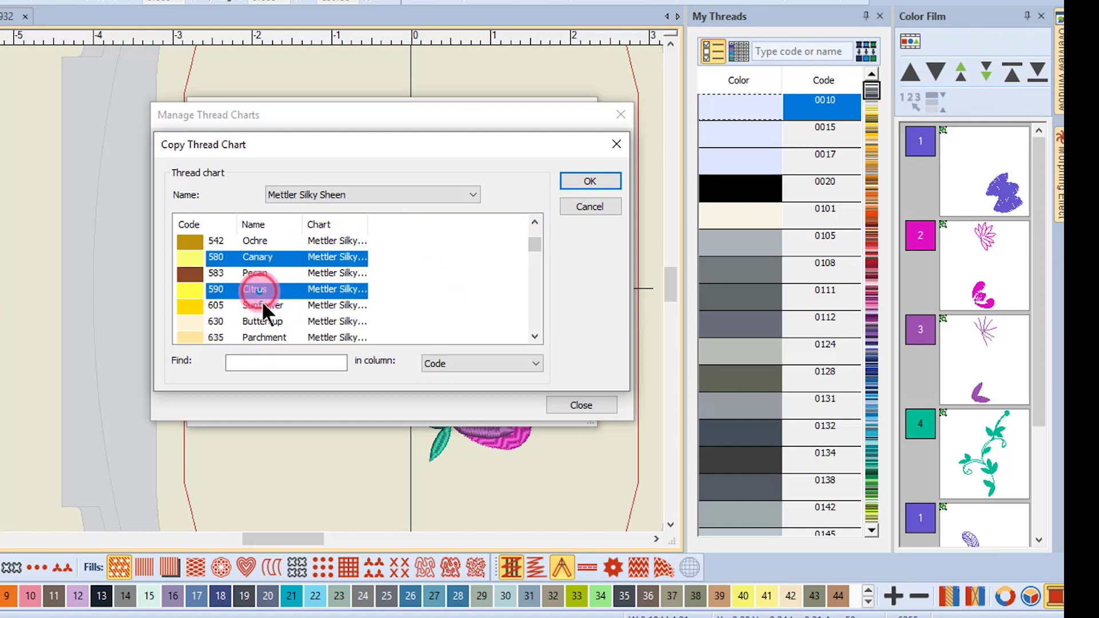
pyautogui.keyDown('ctrl'); pyautogui.click(266, 309); pyautogui.keyUp('ctrl')
pyautogui.keyDown('ctrl'); pyautogui.click(351, 335); pyautogui.keyUp('ctrl')
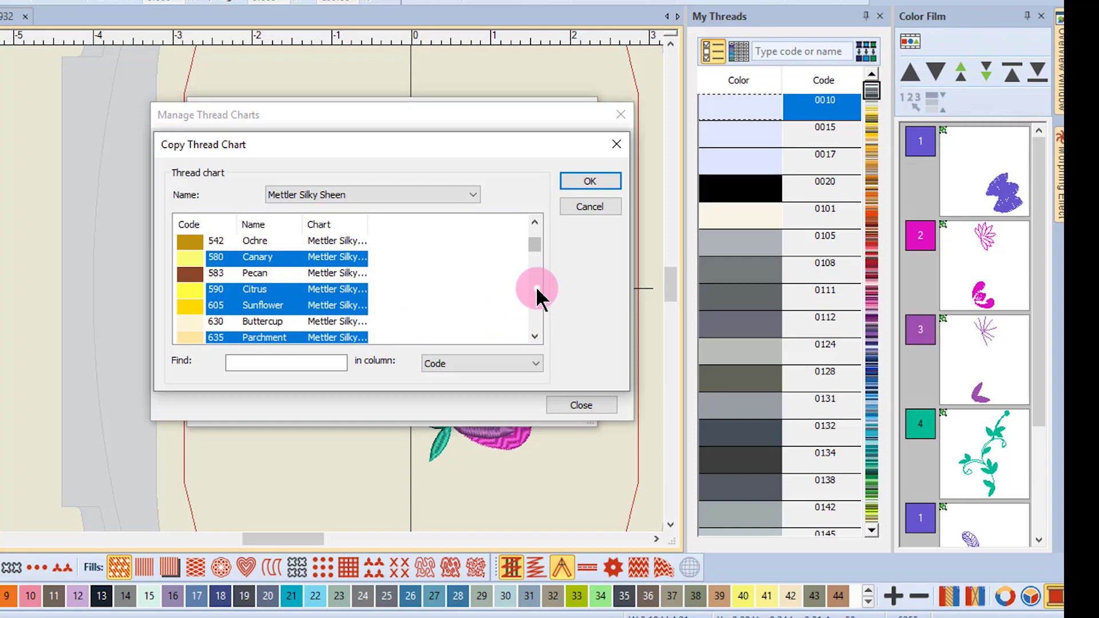
pyautogui.click(535, 336)
pyautogui.click(535, 336)
pyautogui.click(534, 337)
pyautogui.click(535, 336)
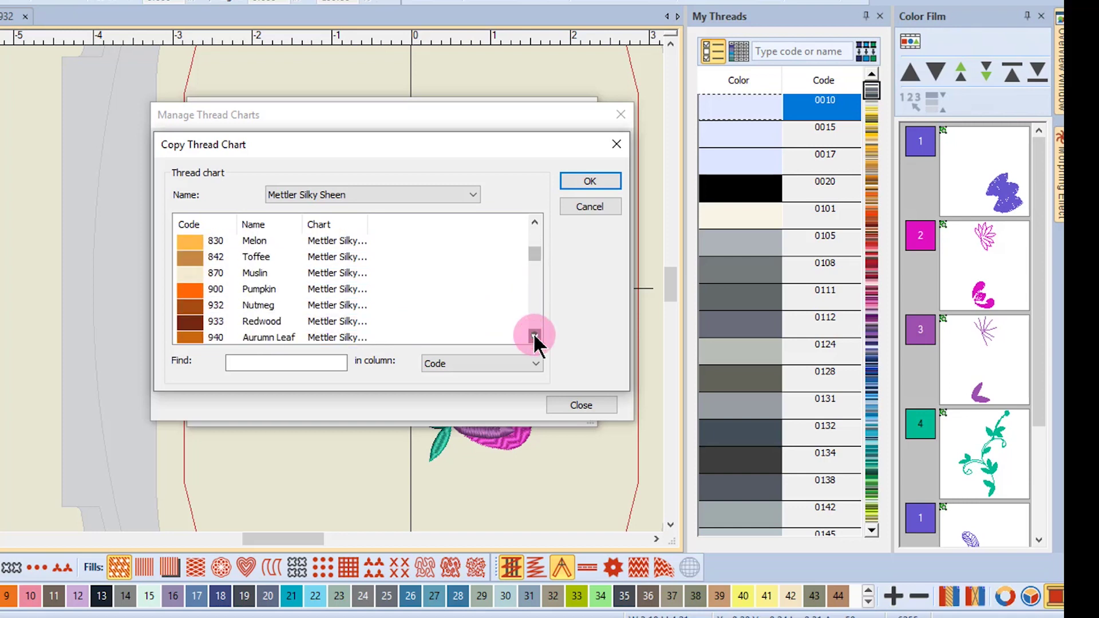
pyautogui.click(535, 337)
pyautogui.keyDown('ctrl'); pyautogui.click(269, 272); pyautogui.keyUp('ctrl')
pyautogui.keyDown('ctrl'); pyautogui.click(266, 301); pyautogui.keyUp('ctrl')
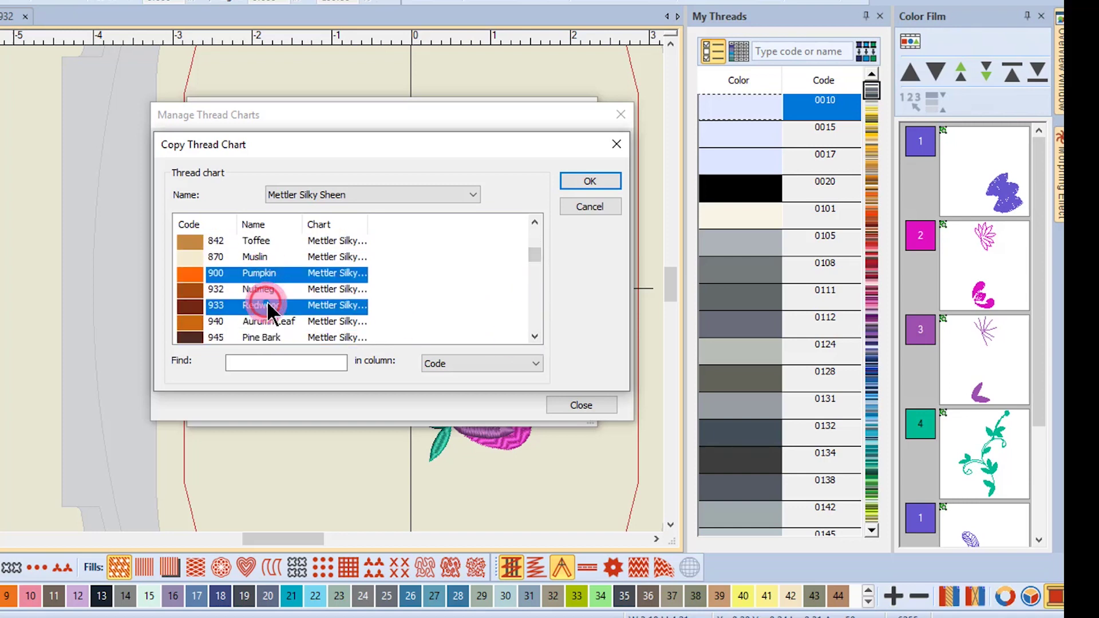
pyautogui.click(569, 186)
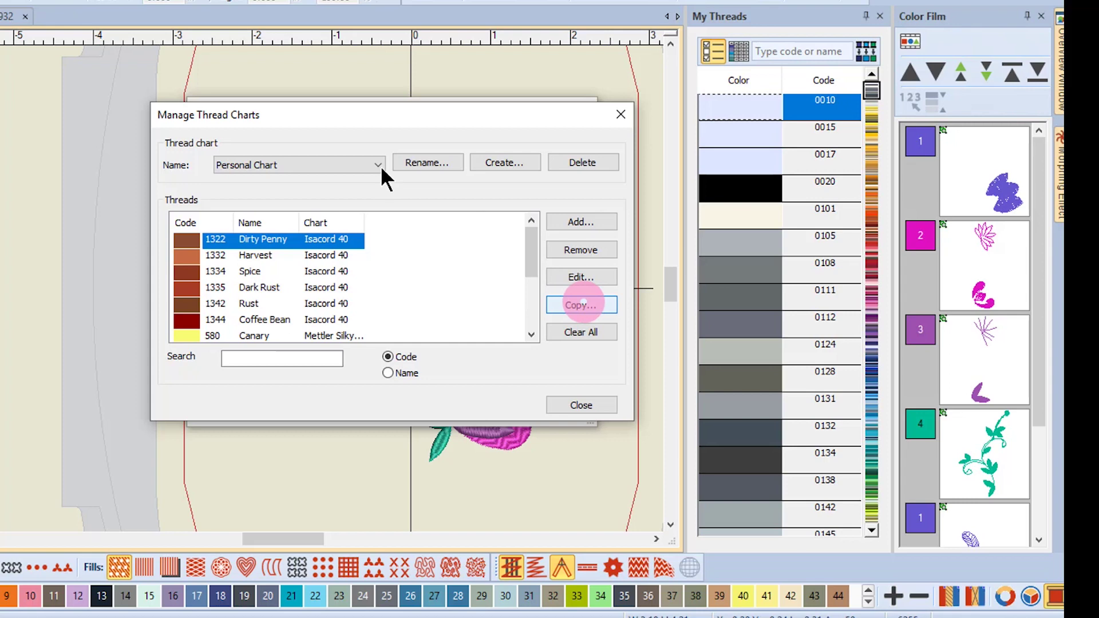
pyautogui.press('Return')
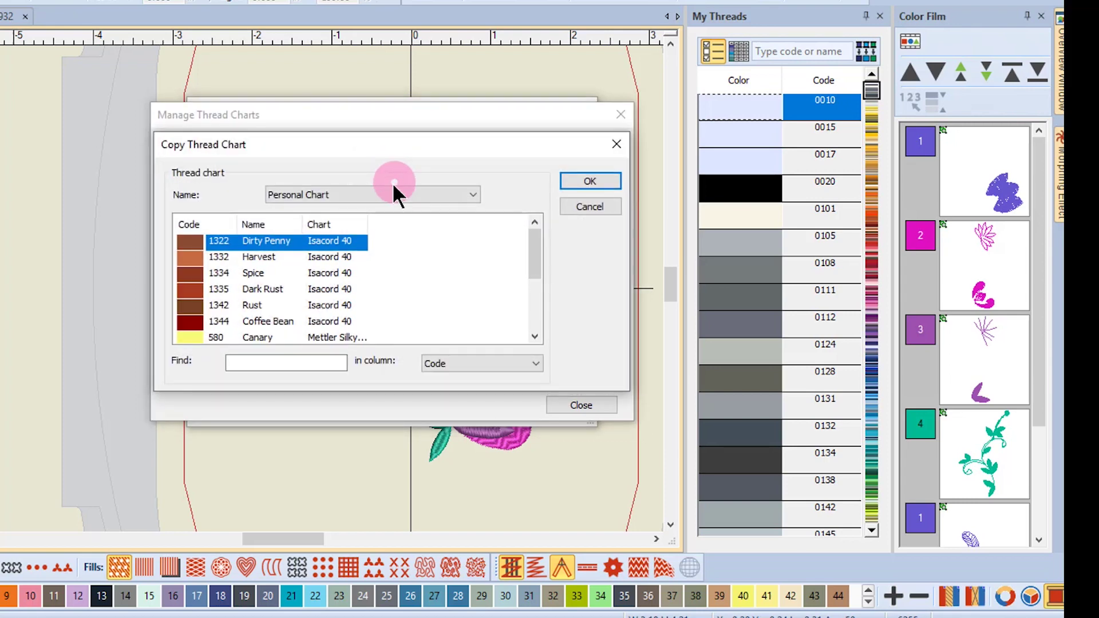
# Step: Set the source to Sulky 2019 and select Nutmeg, the shade below it, Blue Ribbon and Mint Julep
pyautogui.click(476, 193)
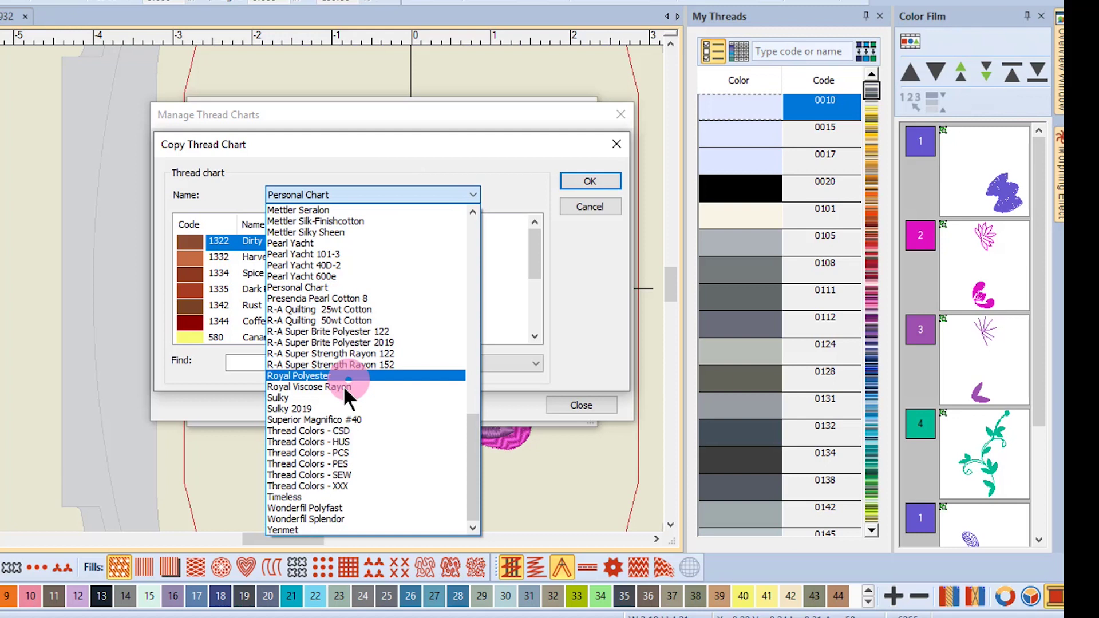
pyautogui.click(306, 408)
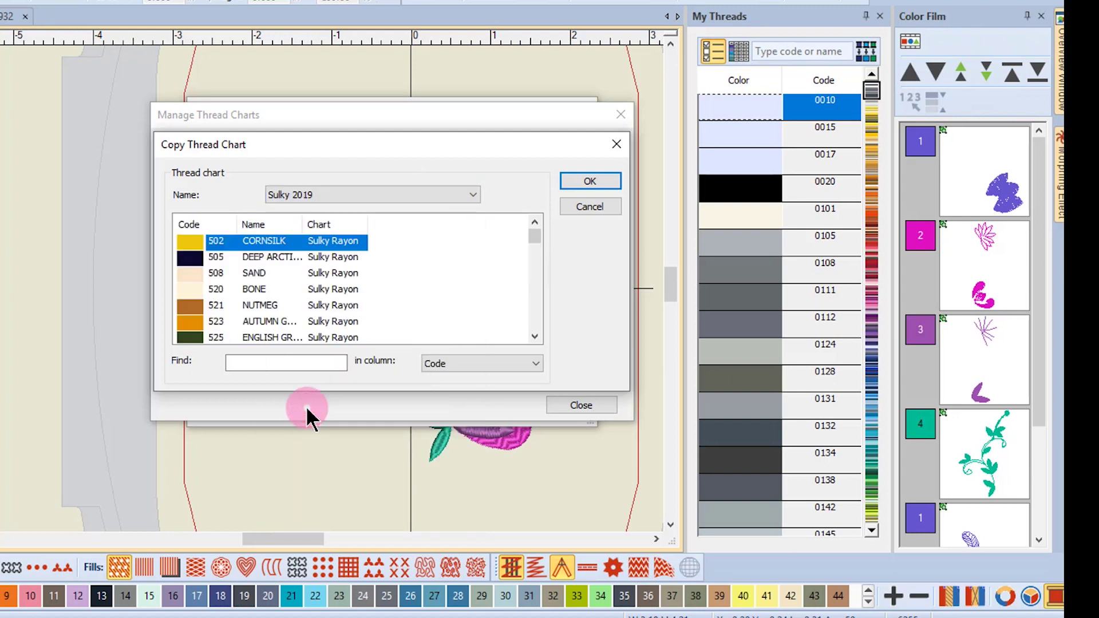
pyautogui.keyDown('ctrl'); pyautogui.click(266, 305); pyautogui.keyUp('ctrl')
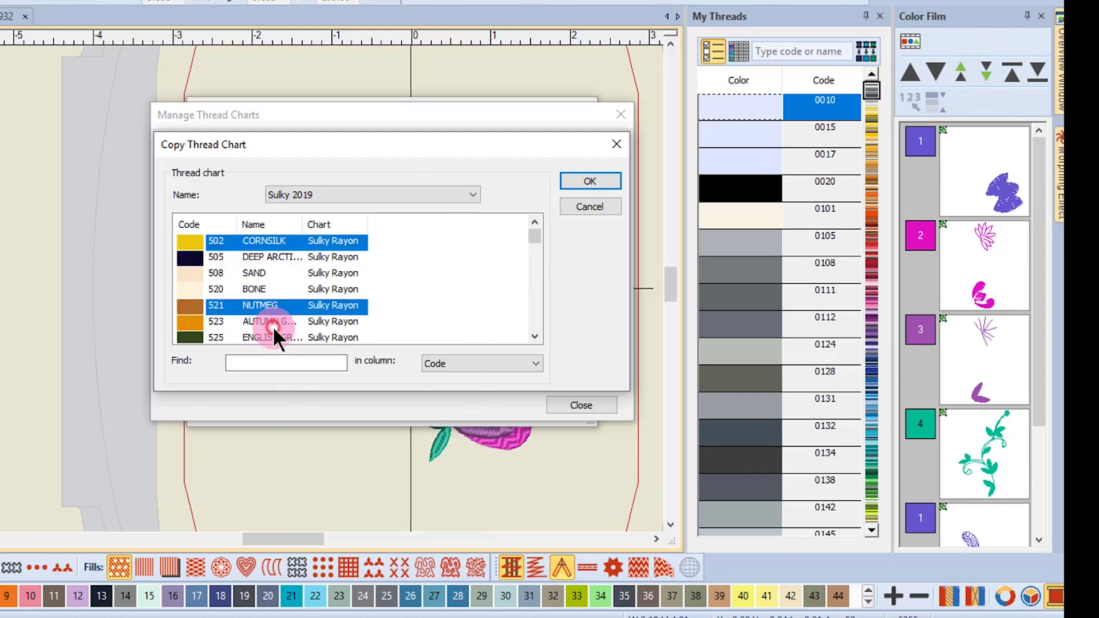
pyautogui.keyDown('ctrl'); pyautogui.click(272, 322); pyautogui.keyUp('ctrl')
pyautogui.click(530, 342)
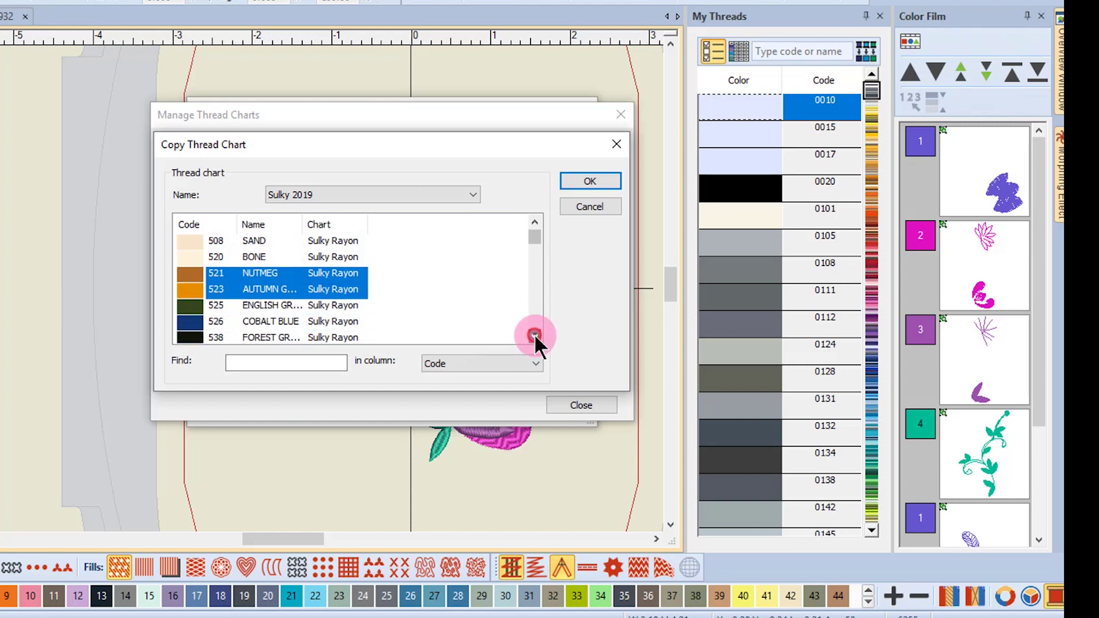
pyautogui.keyDown('ctrl'); pyautogui.click(285, 273); pyautogui.keyUp('ctrl')
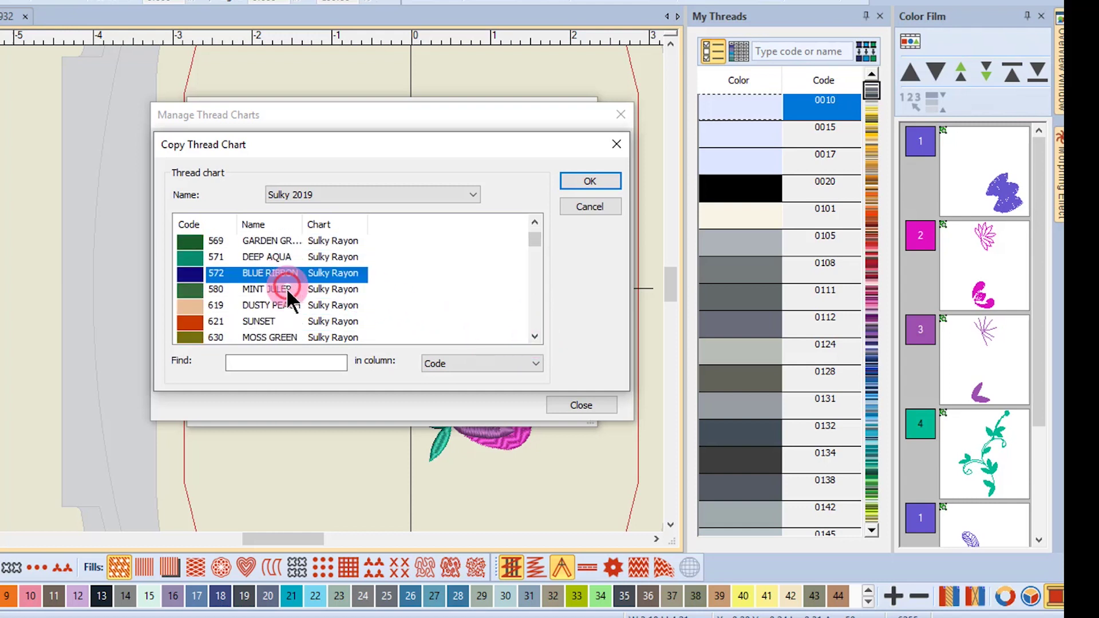
pyautogui.keyDown('ctrl'); pyautogui.click(286, 288); pyautogui.keyUp('ctrl')
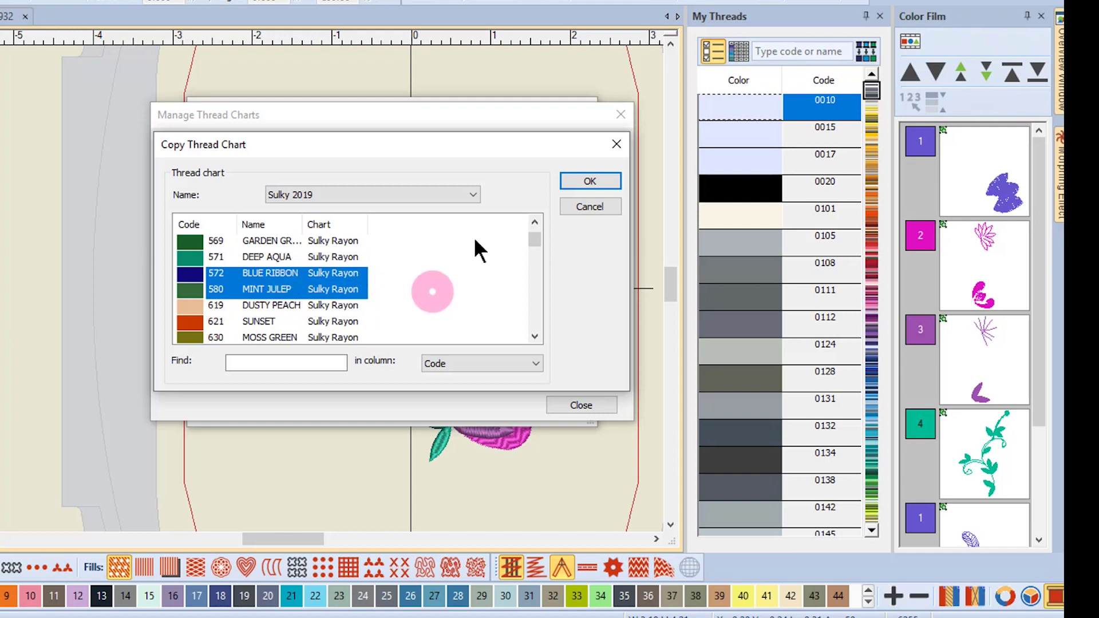
# Step: Copy the selected Sulky 2019 threads into Personal Chart
pyautogui.click(591, 181)
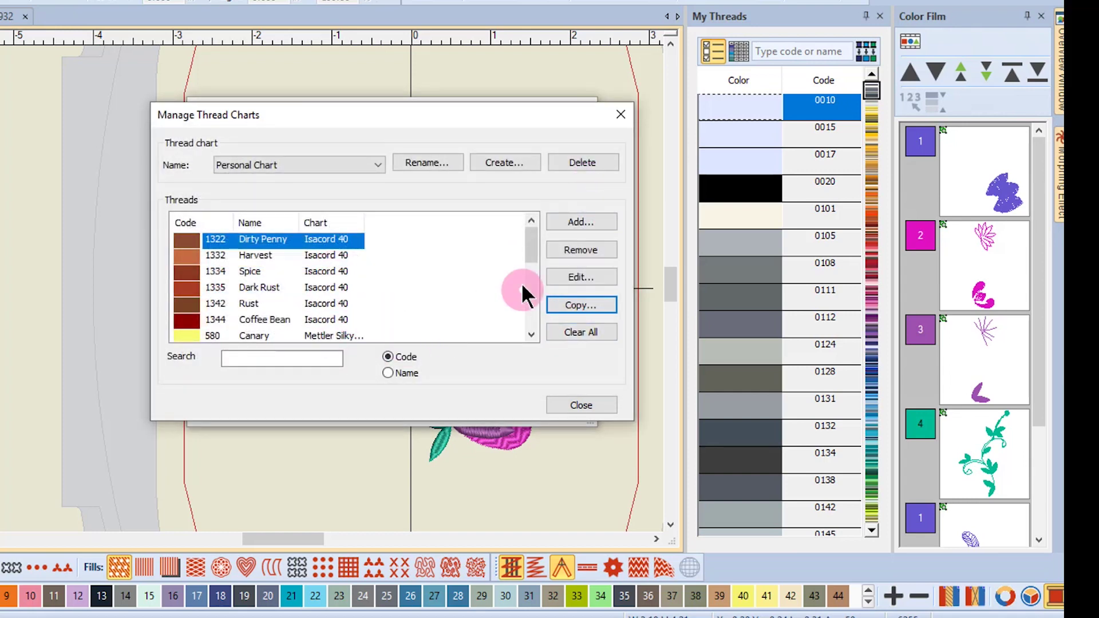
pyautogui.moveTo(533, 250); pyautogui.dragTo(528, 332)
pyautogui.click(533, 259)
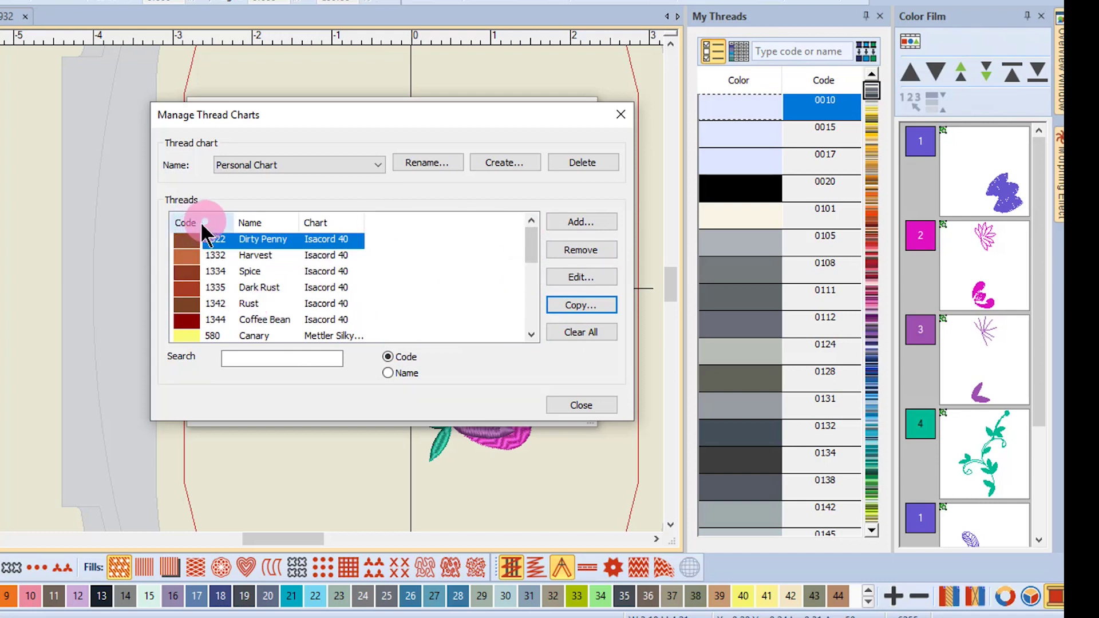
pyautogui.click(339, 239)
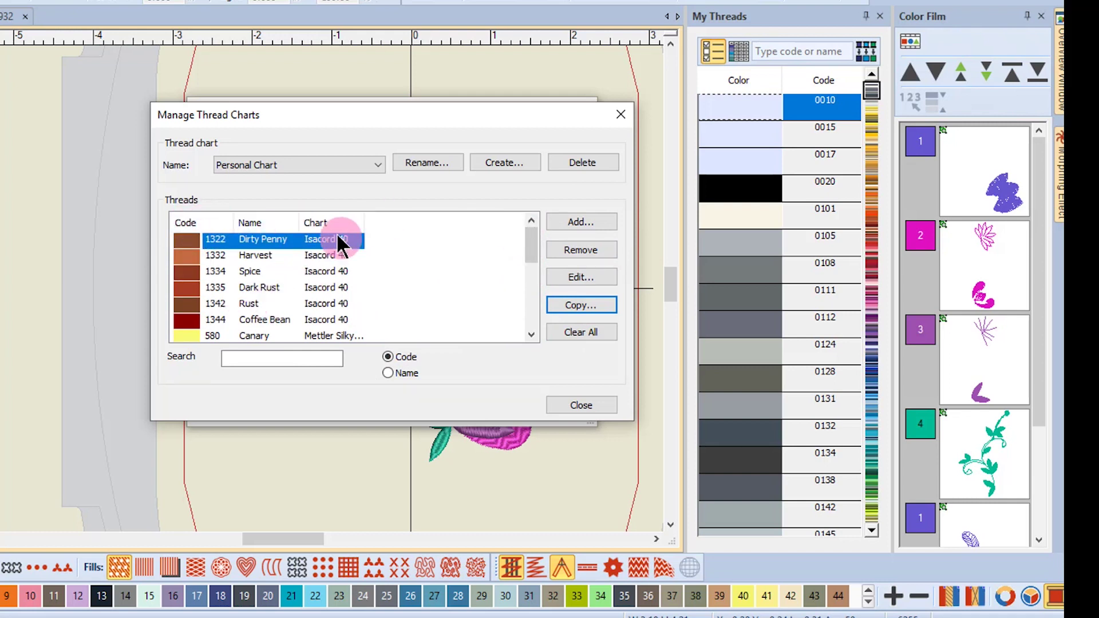
# Step: Sort the Personal Chart thread list by code, then name, then source chart
pyautogui.click(204, 224)
pyautogui.click(274, 225)
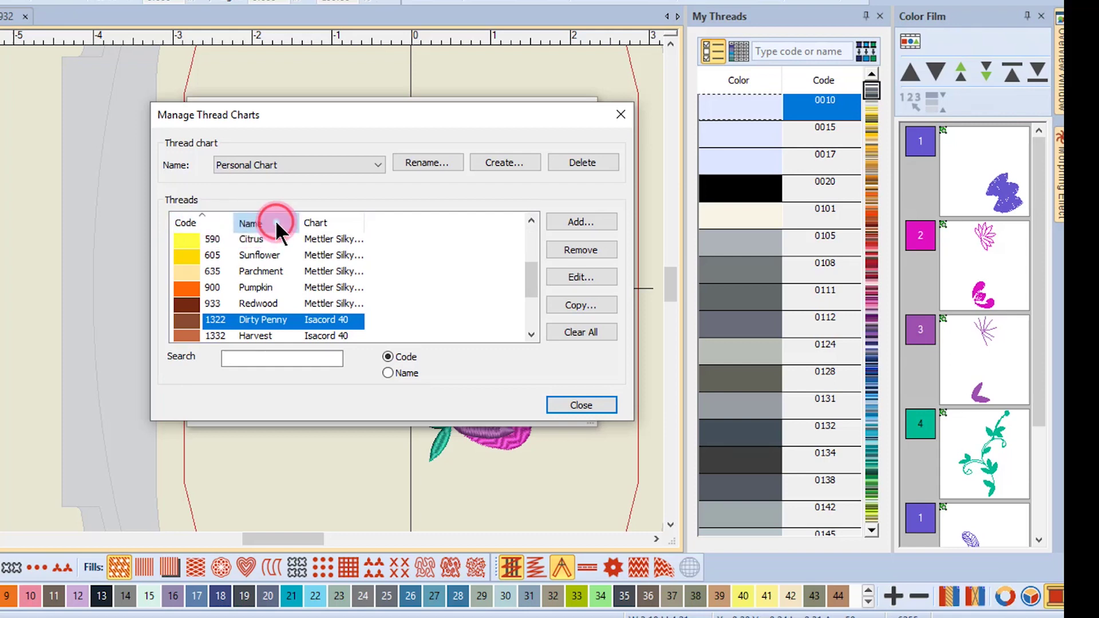
pyautogui.click(353, 232)
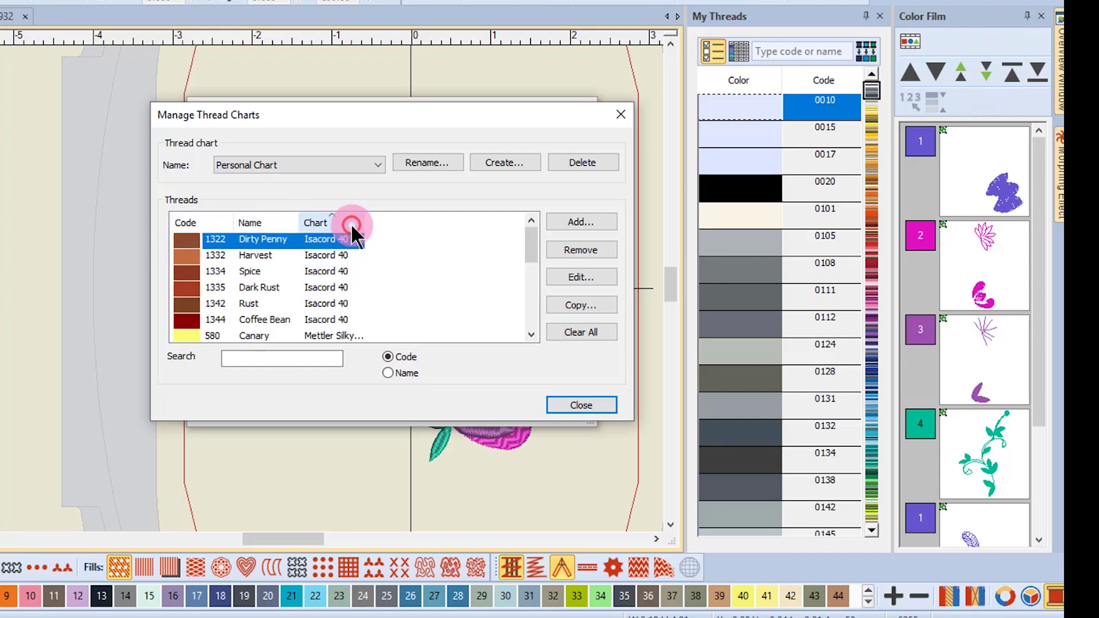
# Step: Close the chart manager, reopen it from Design Properties thread colors, and start creating a new chart
pyautogui.click(567, 408)
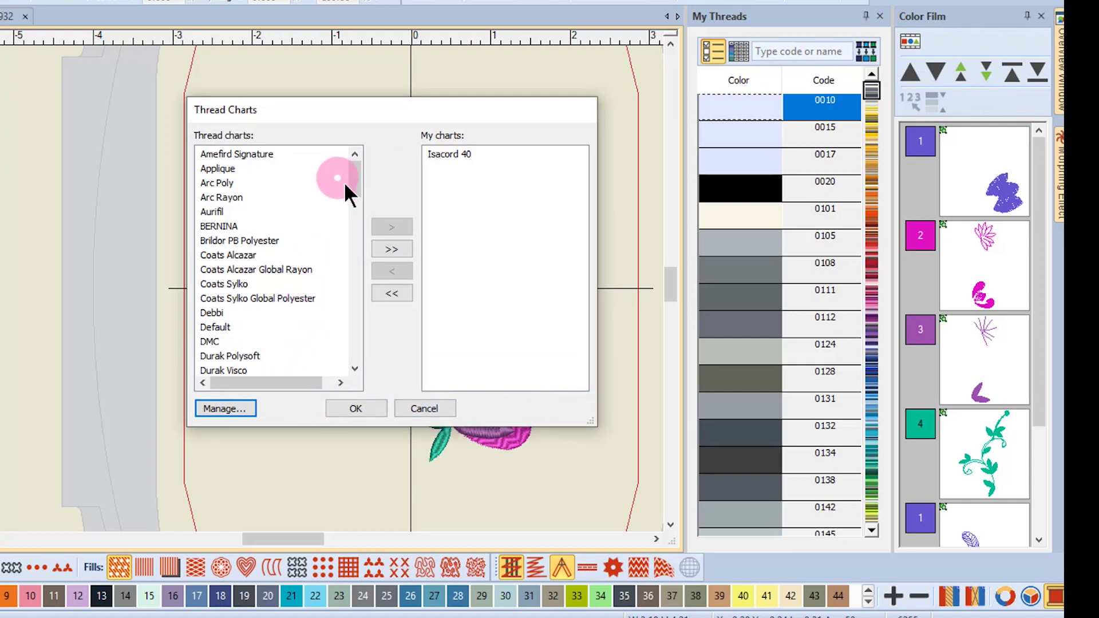
pyautogui.moveTo(356, 188); pyautogui.dragTo(359, 326)
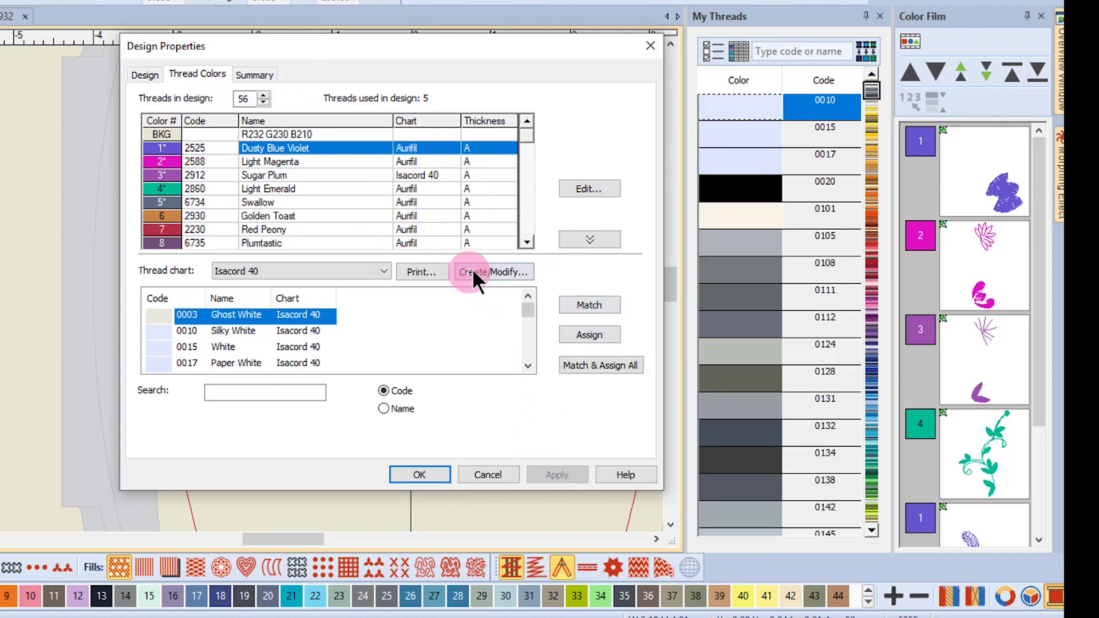
pyautogui.click(494, 273)
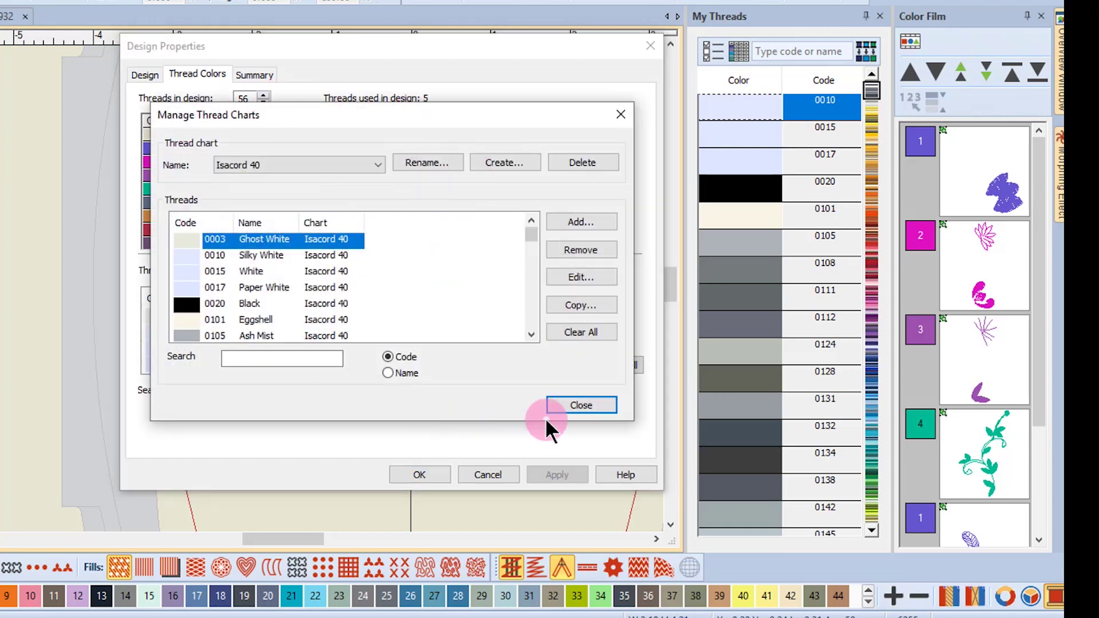
pyautogui.click(517, 162)
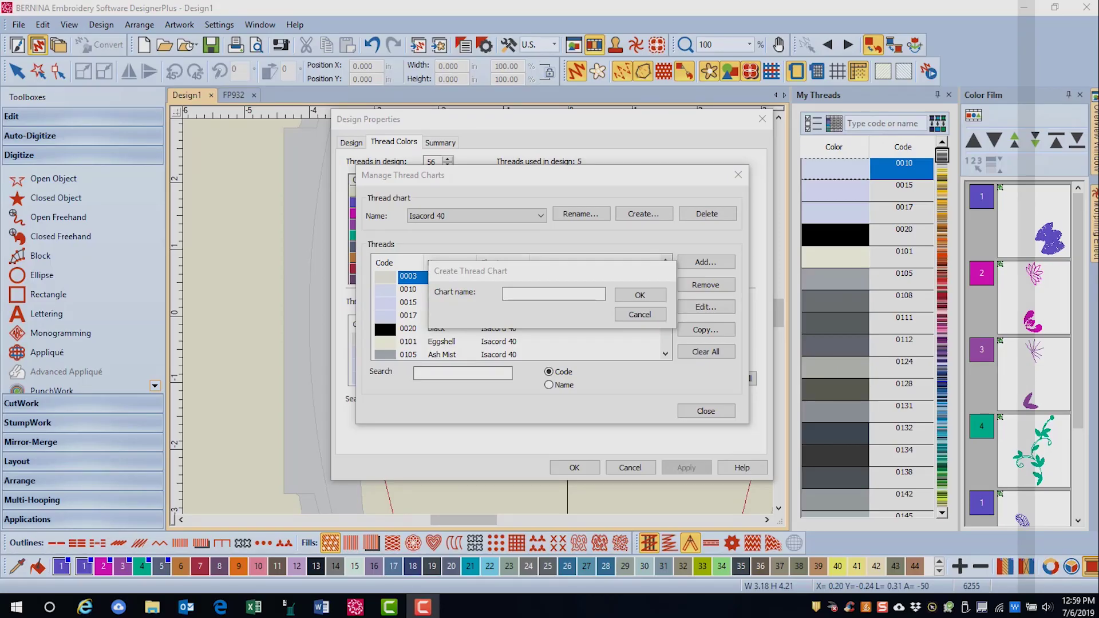
pyautogui.click(908, 324)
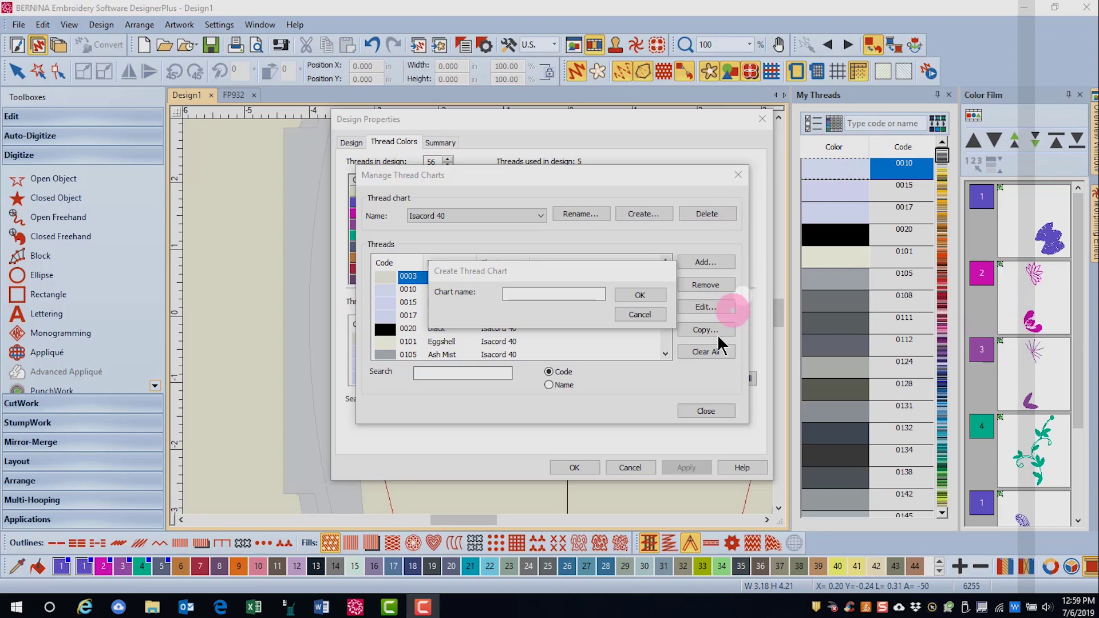
# Step: Browse File Explorer to C:\Program Files (x86)\BERNINA\Embroidery Software 8\RES to locate Personal Chart.TCH
pyautogui.click(152, 607)
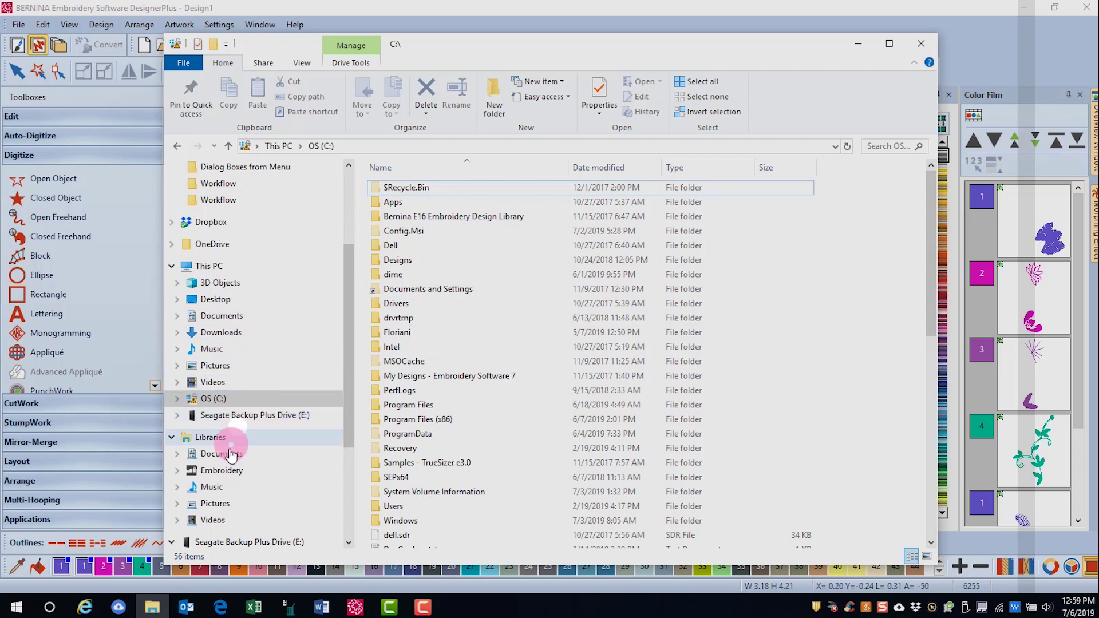
pyautogui.click(210, 404)
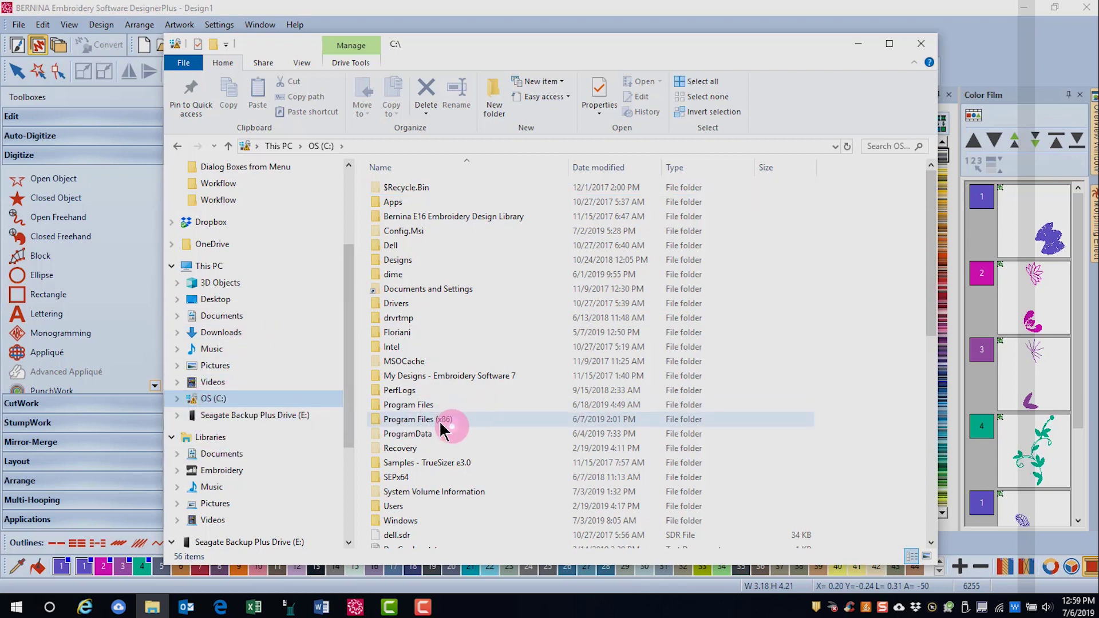
pyautogui.click(421, 427)
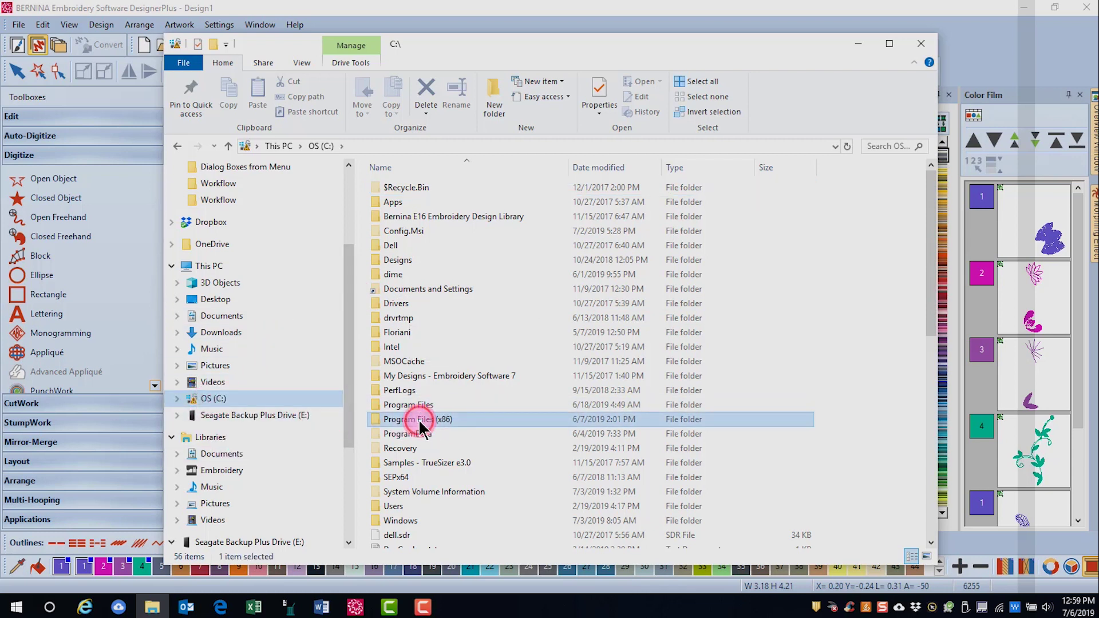
pyautogui.doubleClick(423, 423)
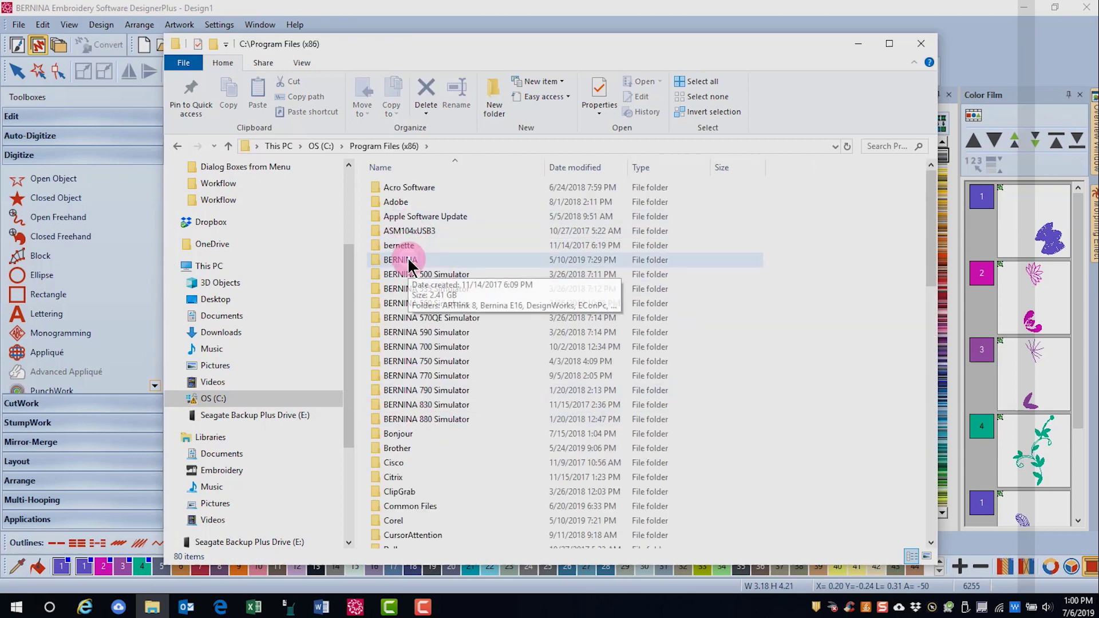
pyautogui.click(408, 260)
pyautogui.doubleClick(408, 261)
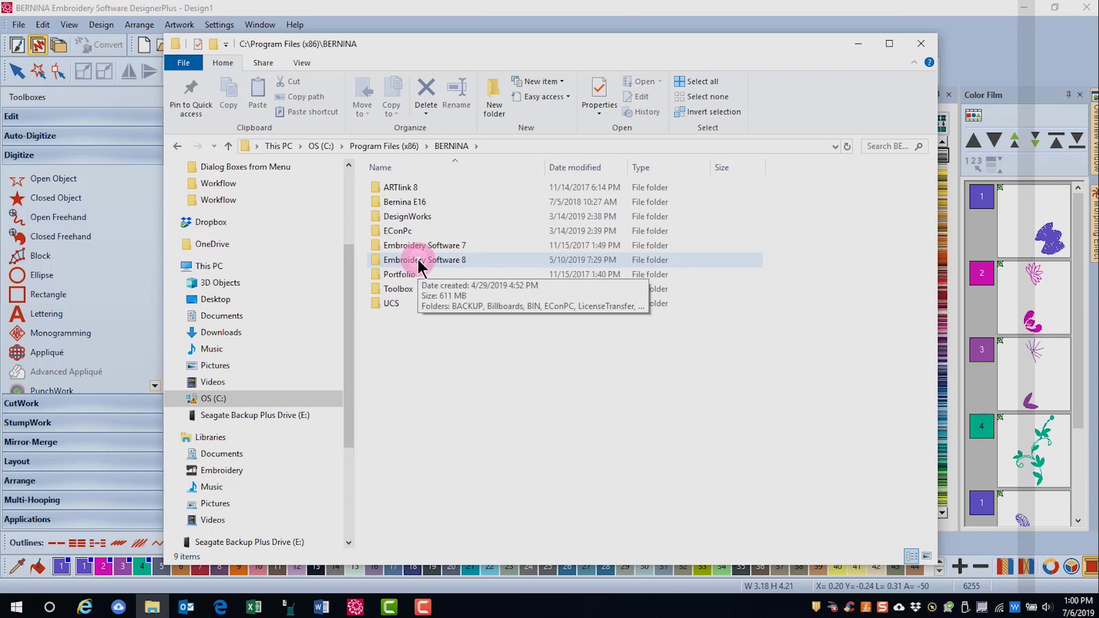
pyautogui.click(419, 264)
pyautogui.click(393, 319)
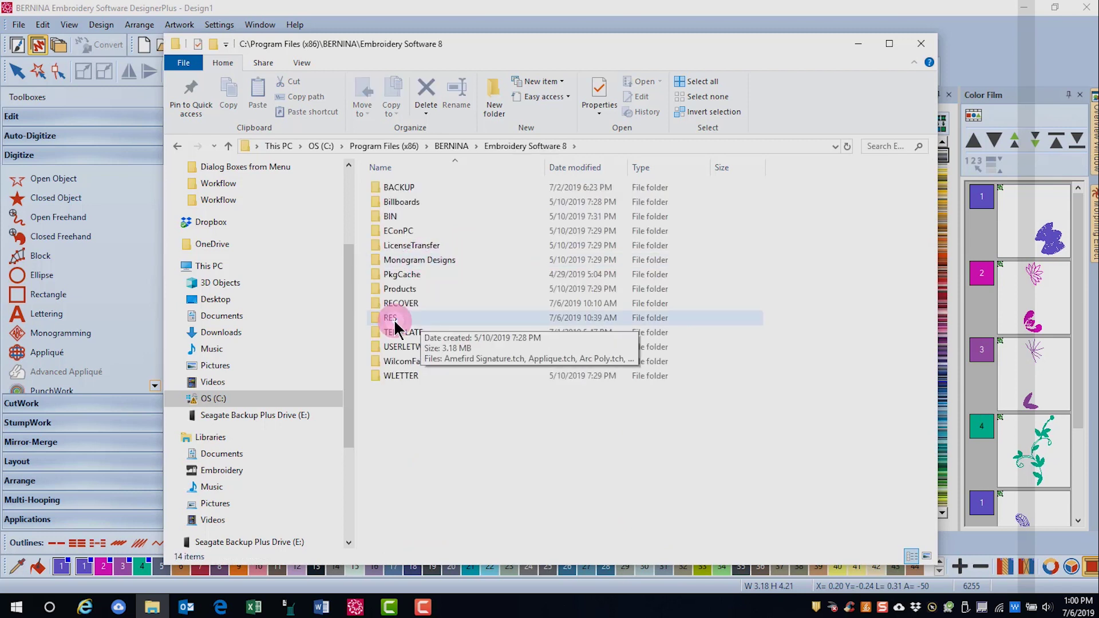
pyautogui.click(394, 318)
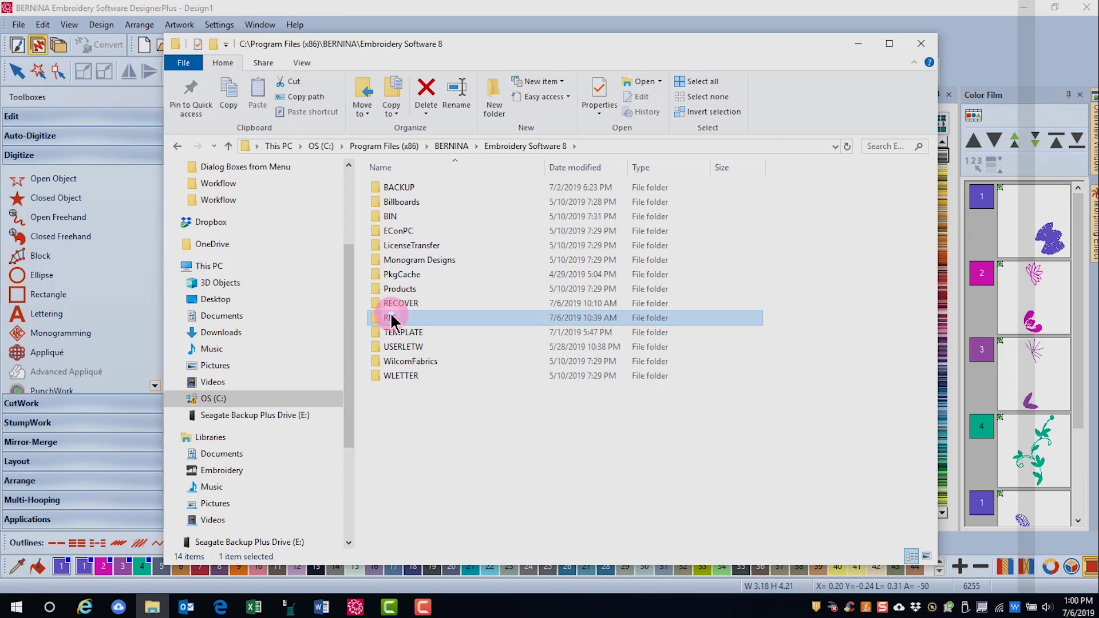
pyautogui.doubleClick(390, 319)
pyautogui.scroll(-5, 486, 338)
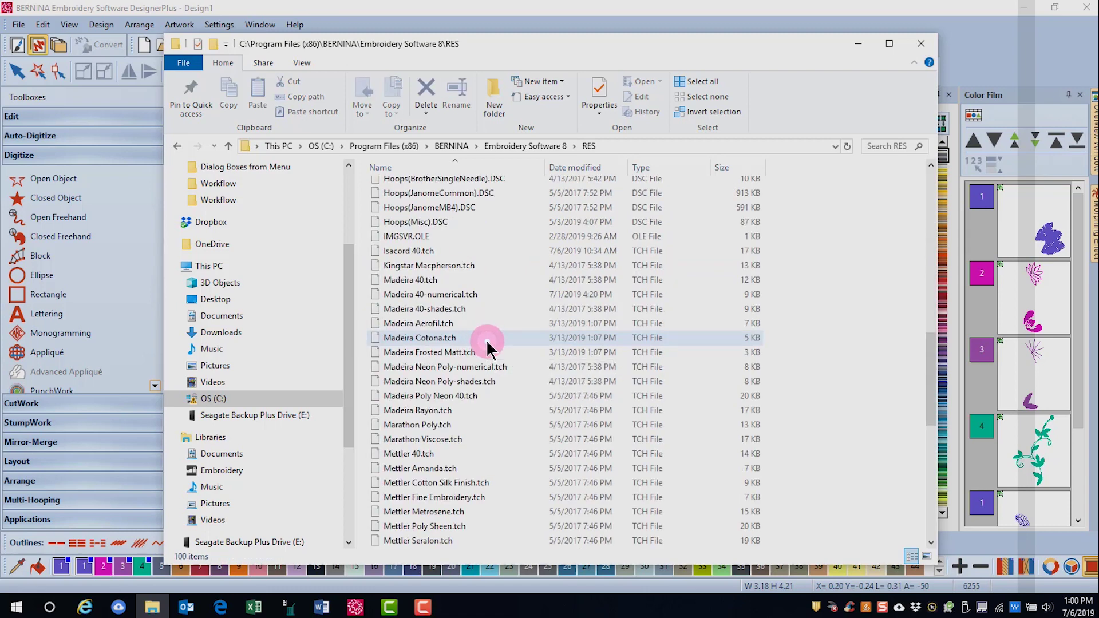
pyautogui.scroll(-10, 487, 342)
# Step: Copy Personal Chart.TCH from the RES folder to the clipboard
pyautogui.click(414, 208)
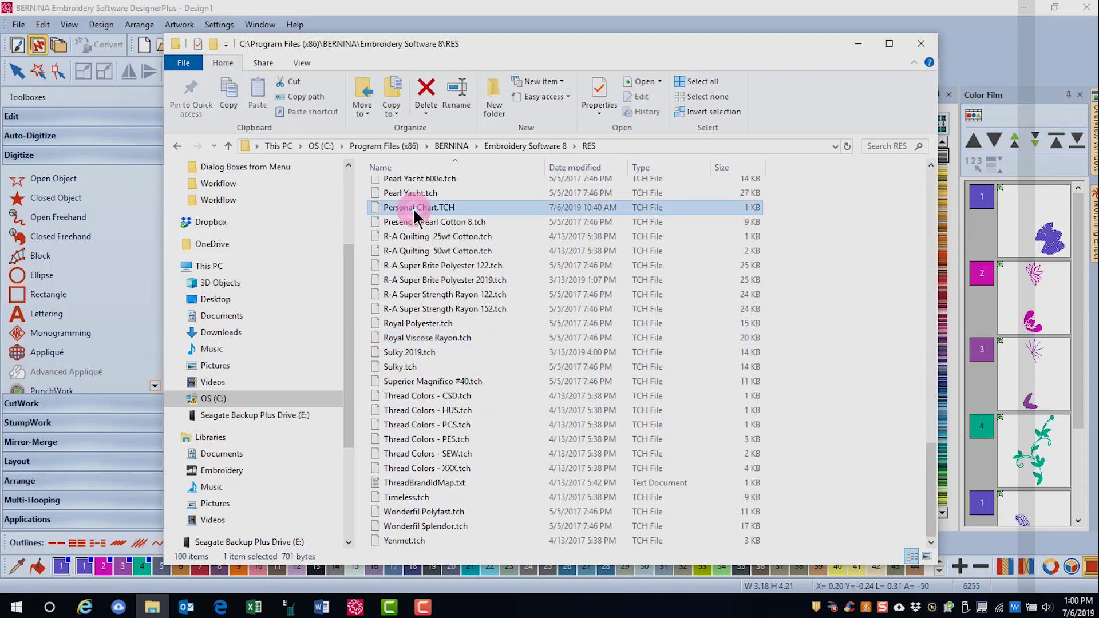
pyautogui.rightClick(413, 208)
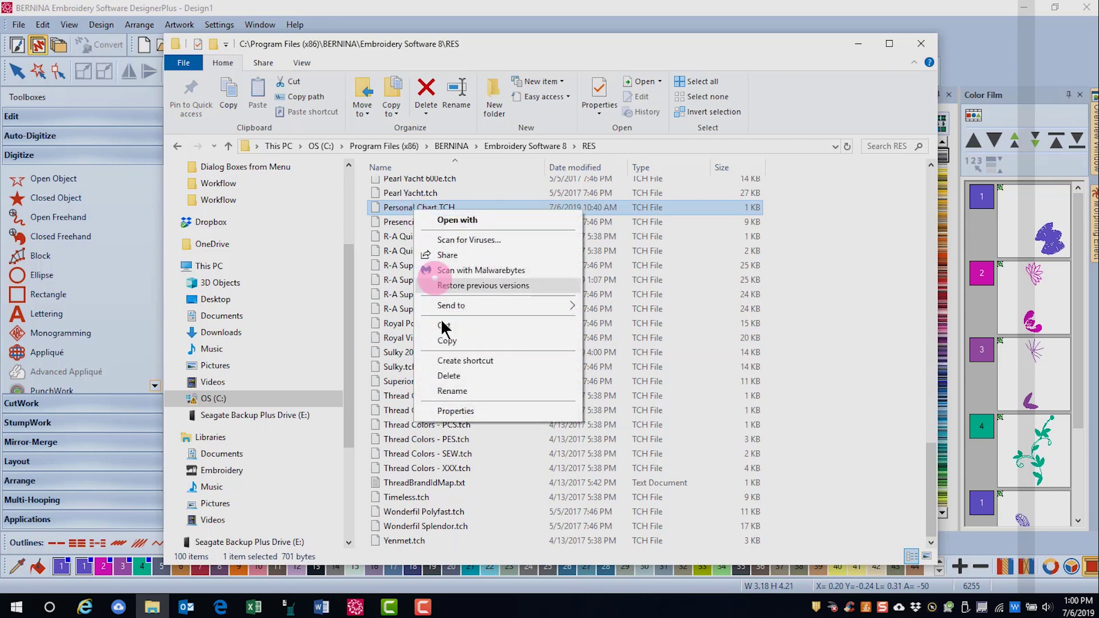
pyautogui.click(451, 340)
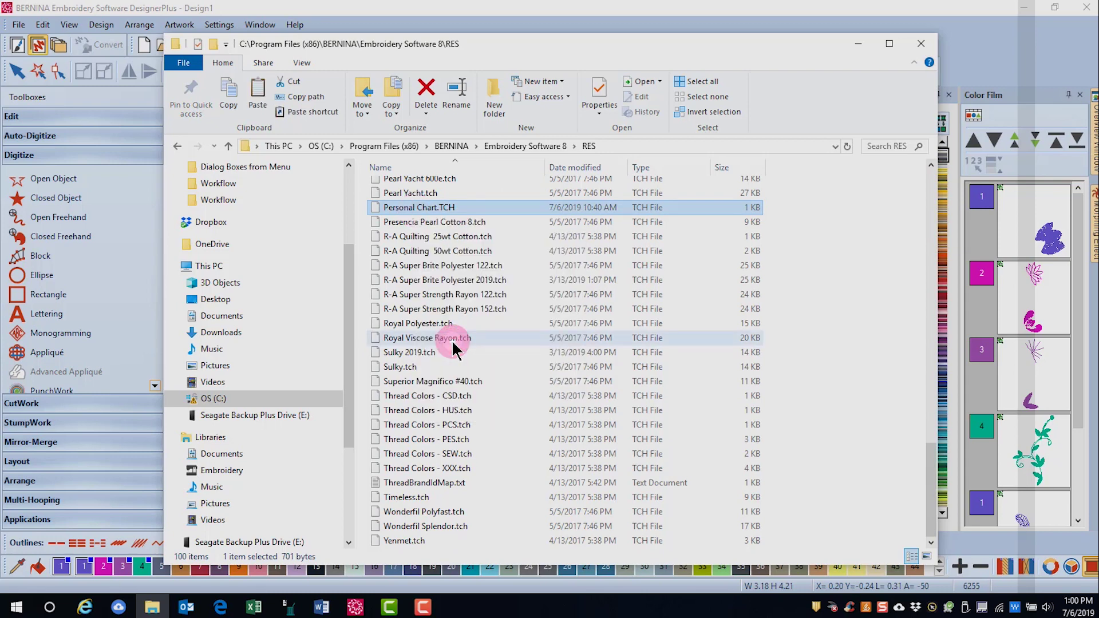